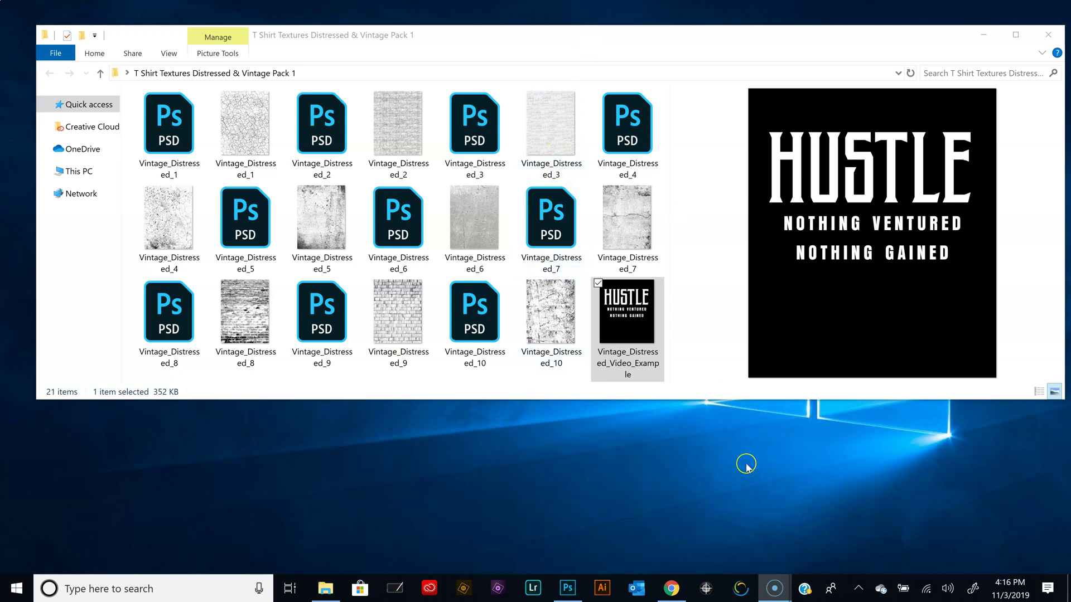
Open Vintage_Distressed_Video_Example.jpg in Photoshop, discarding its embedded colour profile
left_click(628, 315)
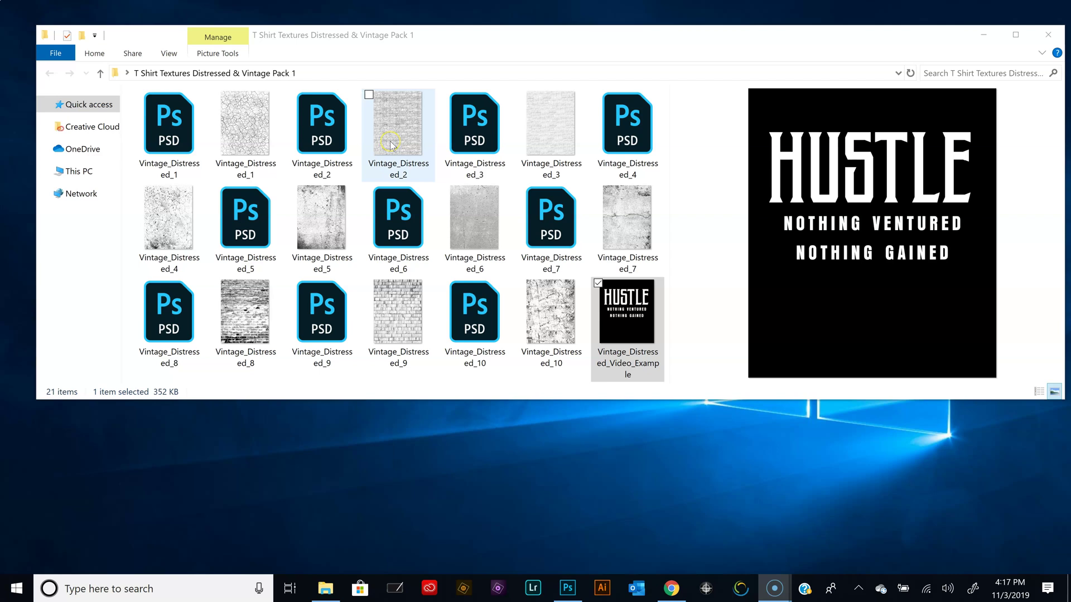
left_click(614, 323)
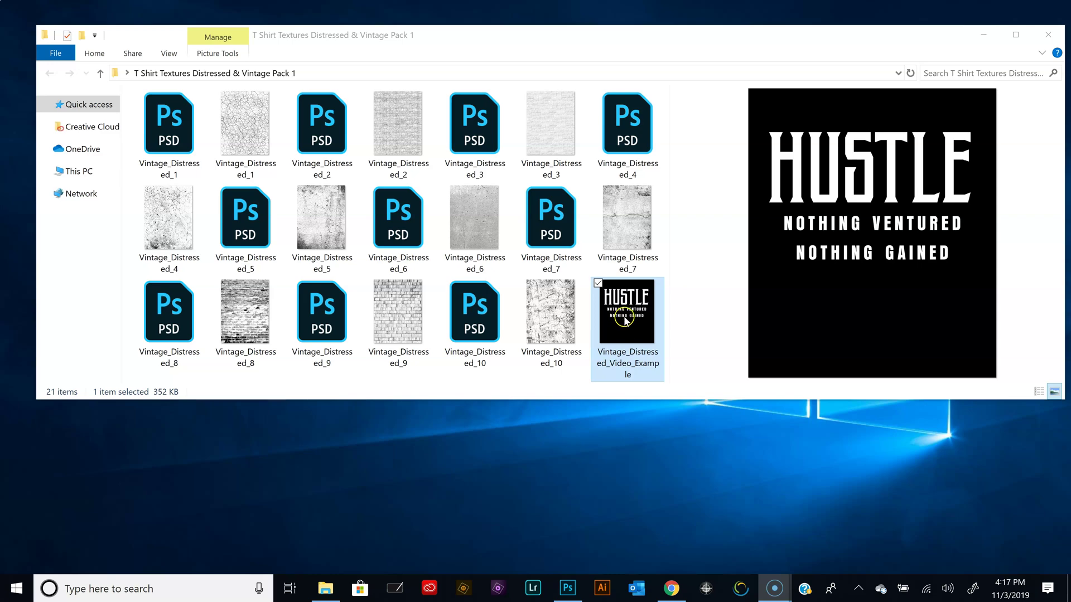
double_click(624, 315)
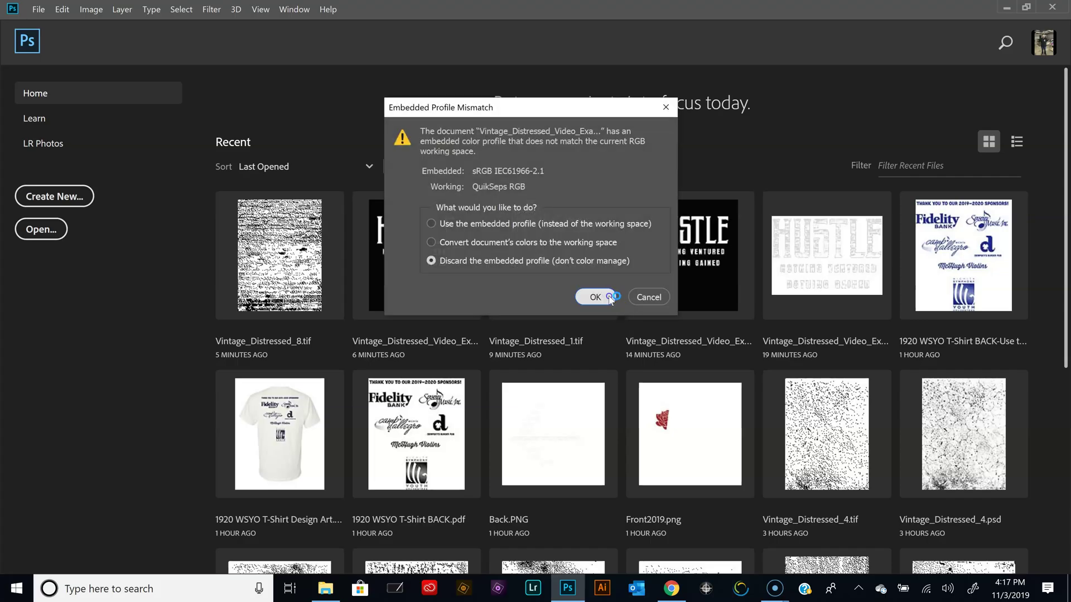
left_click(595, 297)
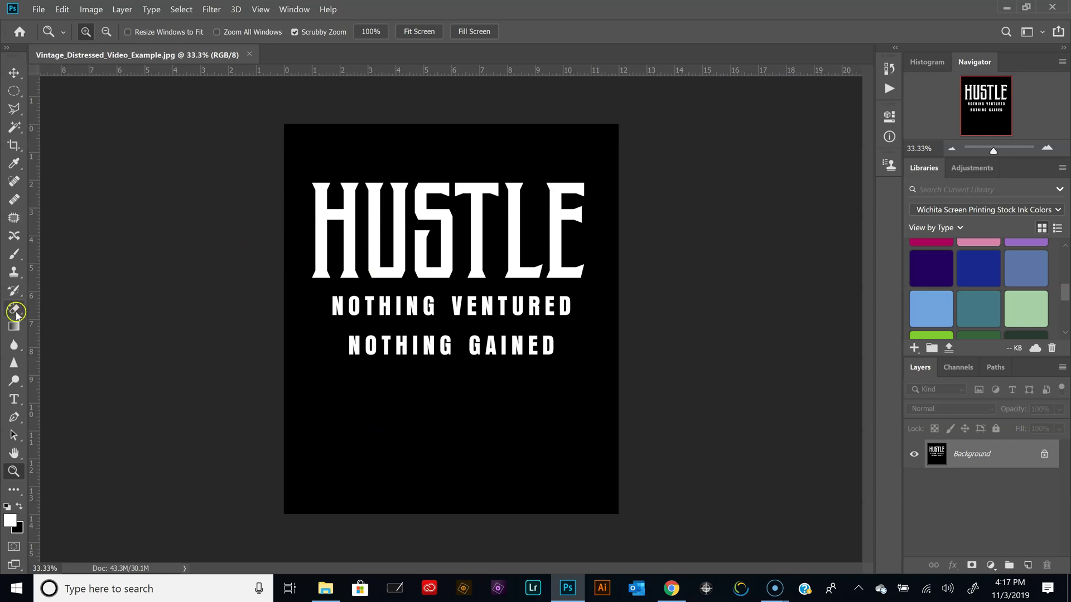
Magic-erase the black background to transparency and scale the HUSTLE text up to about 113%
left_click(15, 311, "alt")
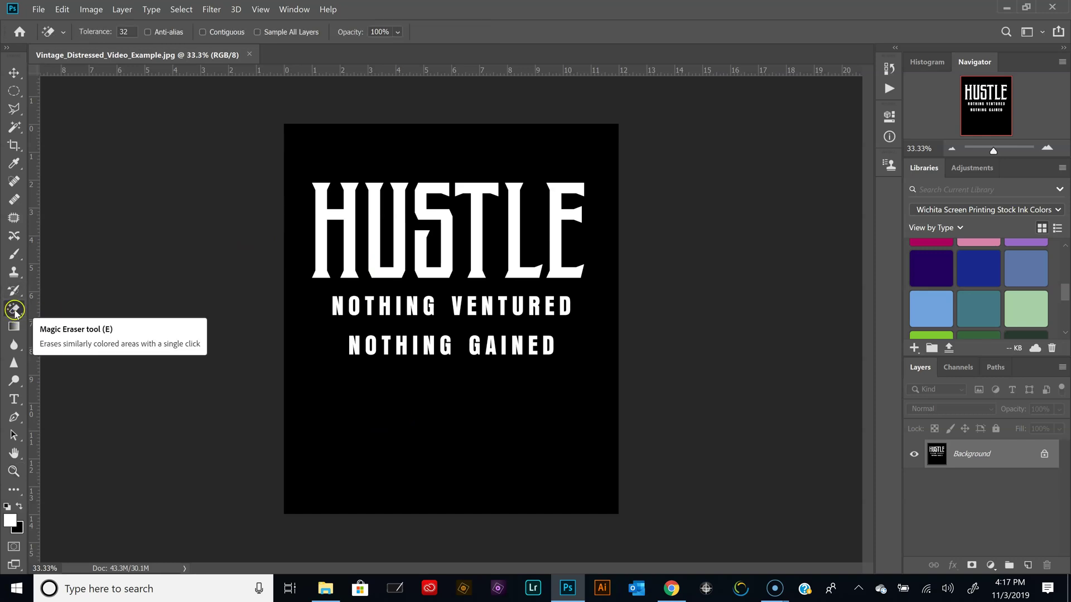
left_click(331, 392)
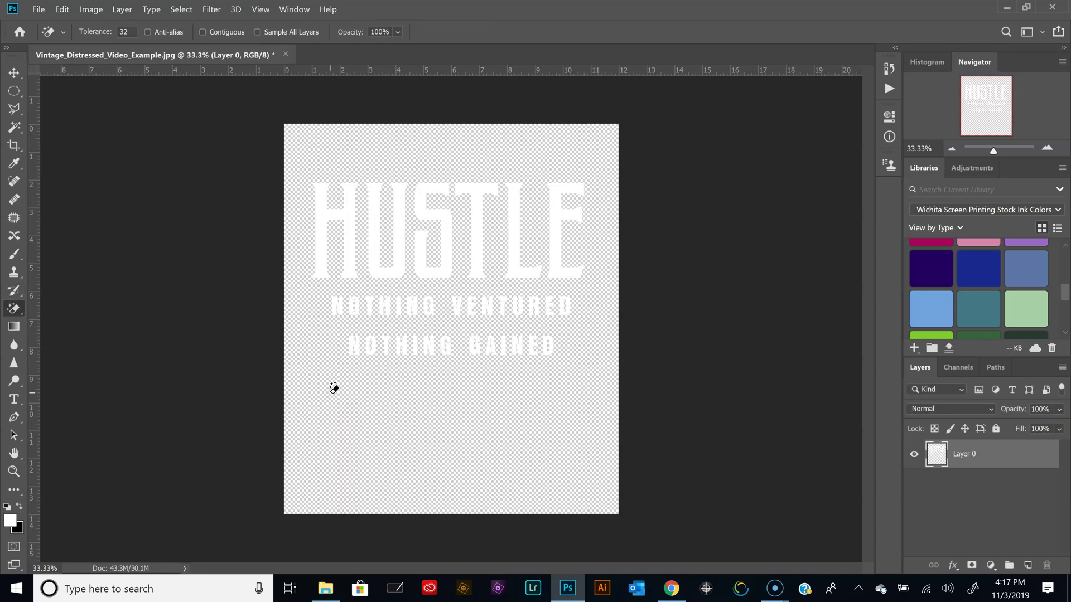
left_click(14, 72)
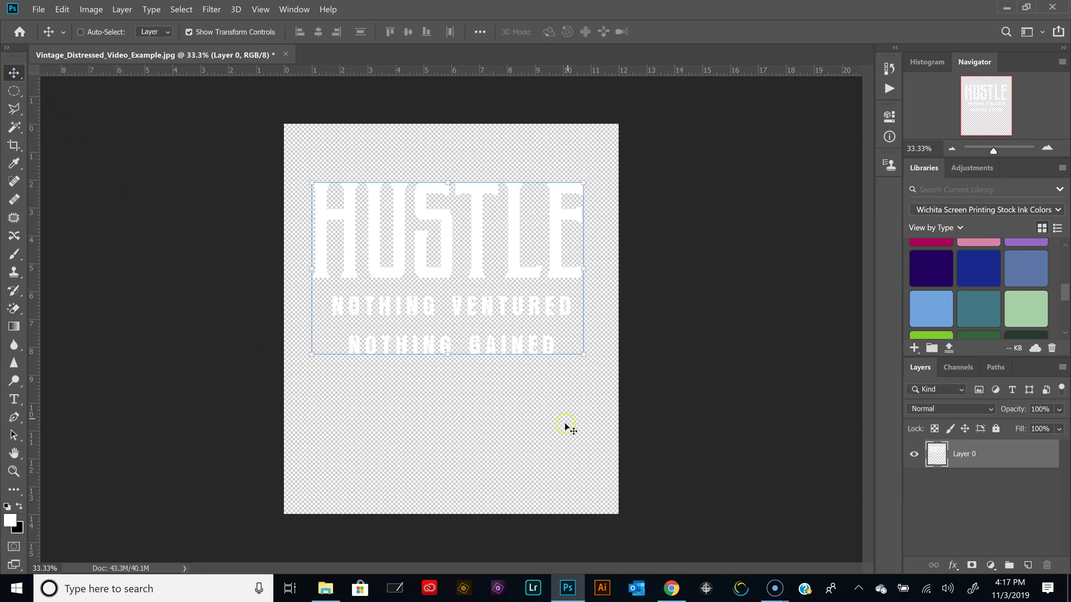
left_click_drag(586, 352, 601, 366)
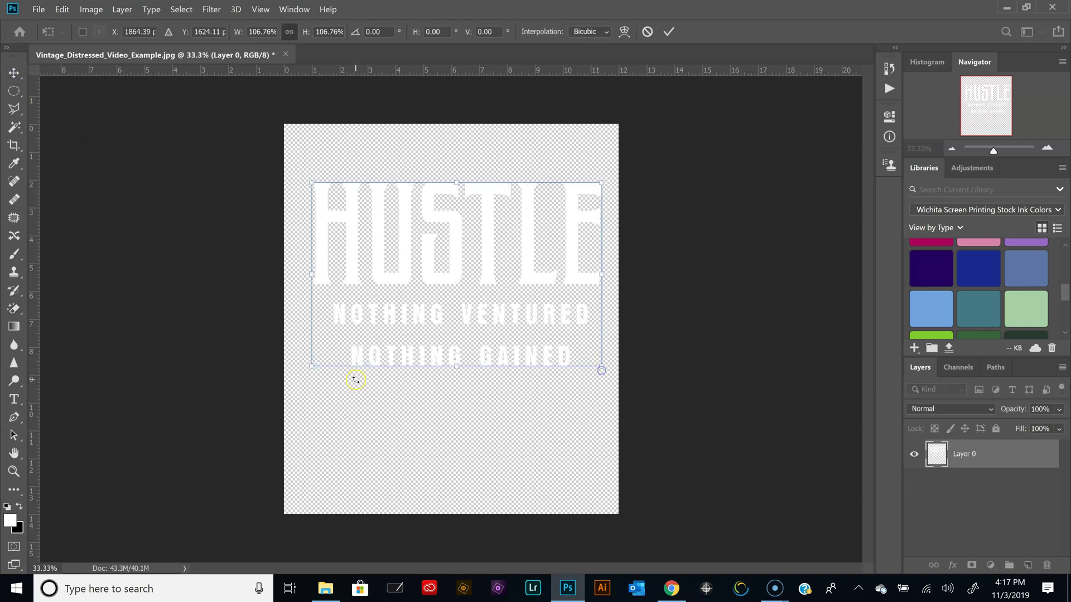
left_click_drag(316, 368, 295, 377)
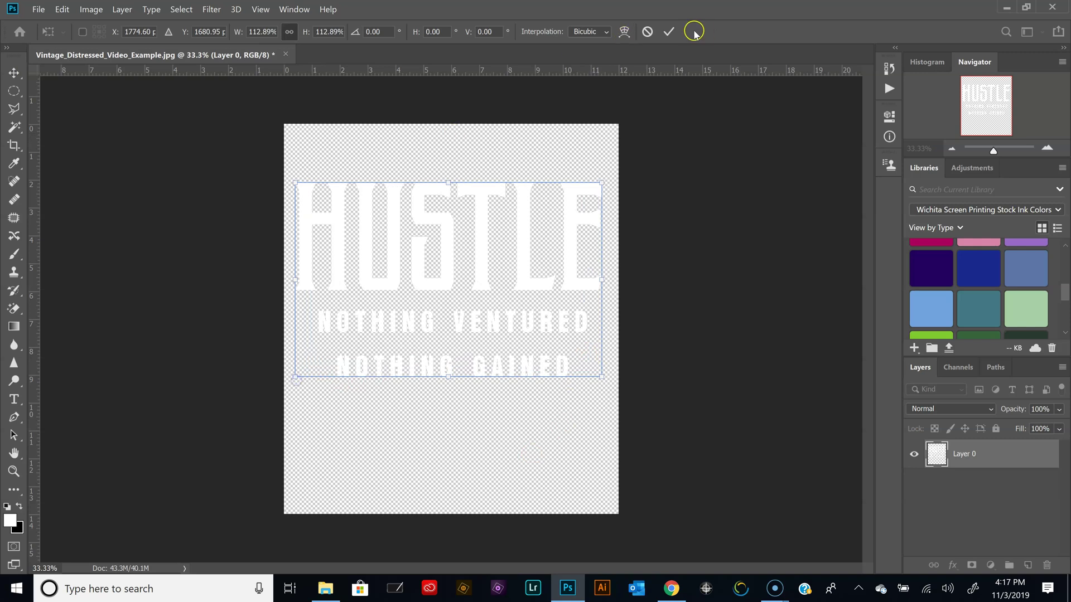
left_click(670, 31)
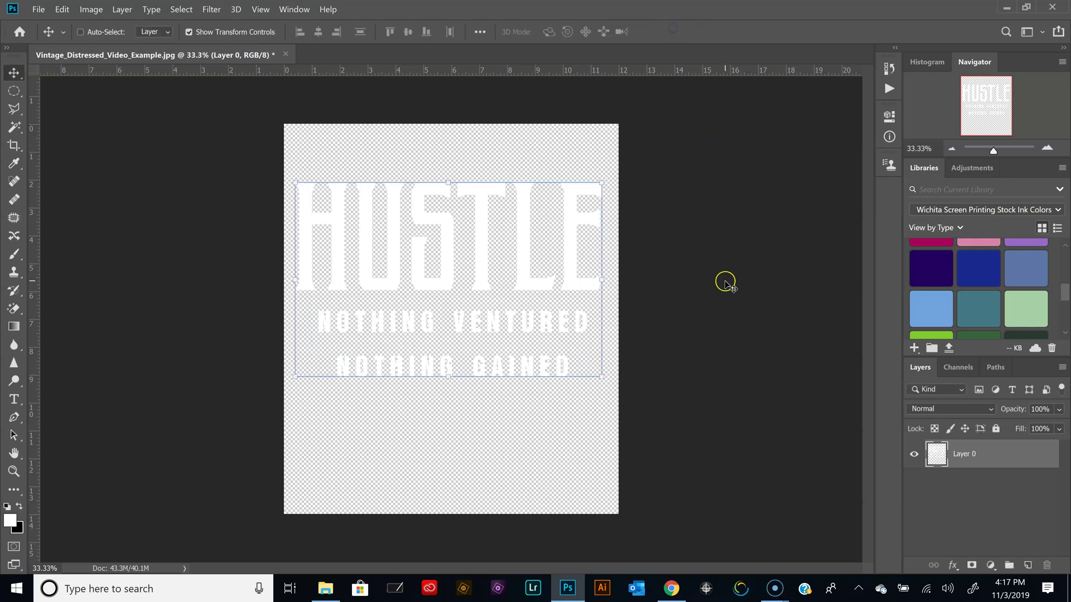
Add a layer mask to the HUSTLE text layer and open the brick texture Vintage_Distressed_8.tif
left_click(971, 567)
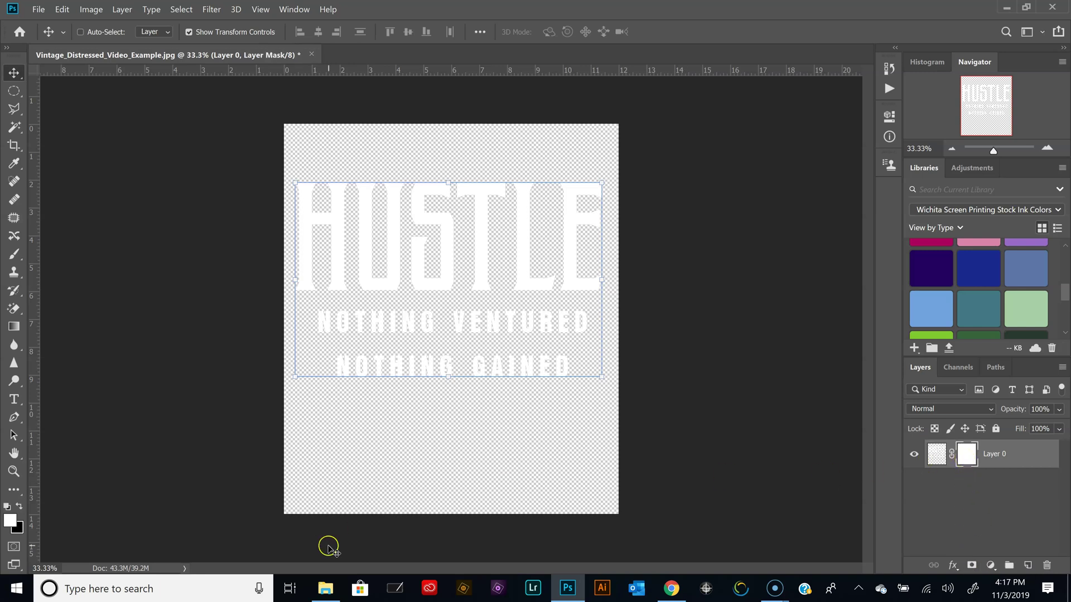
left_click(325, 592)
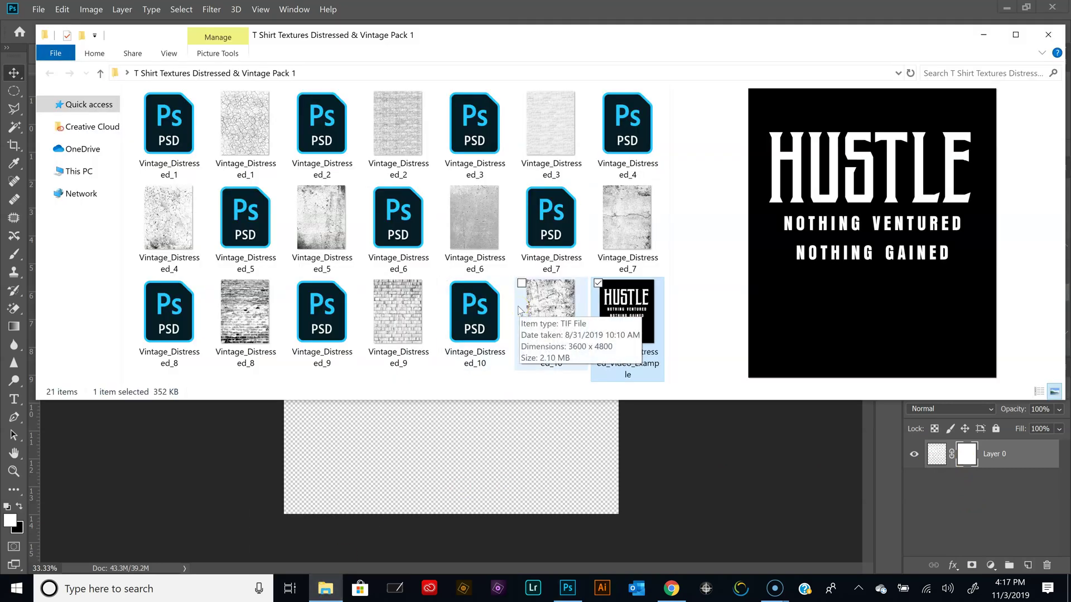
double_click(242, 310)
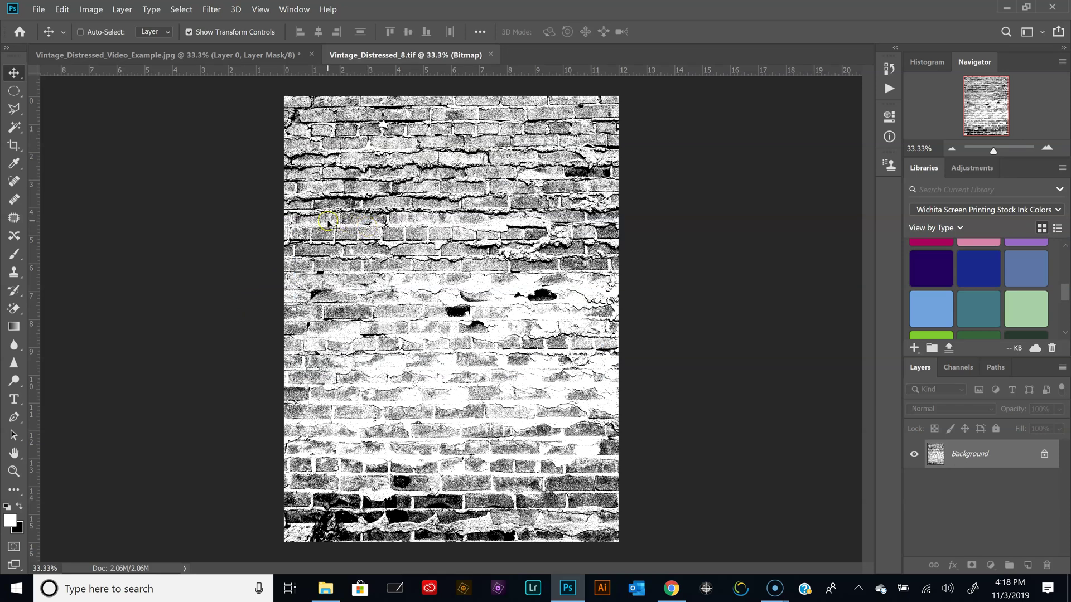
Copy the whole brick texture and paste it into Layer 0's mask in the HUSTLE document
key("ctrl+a")
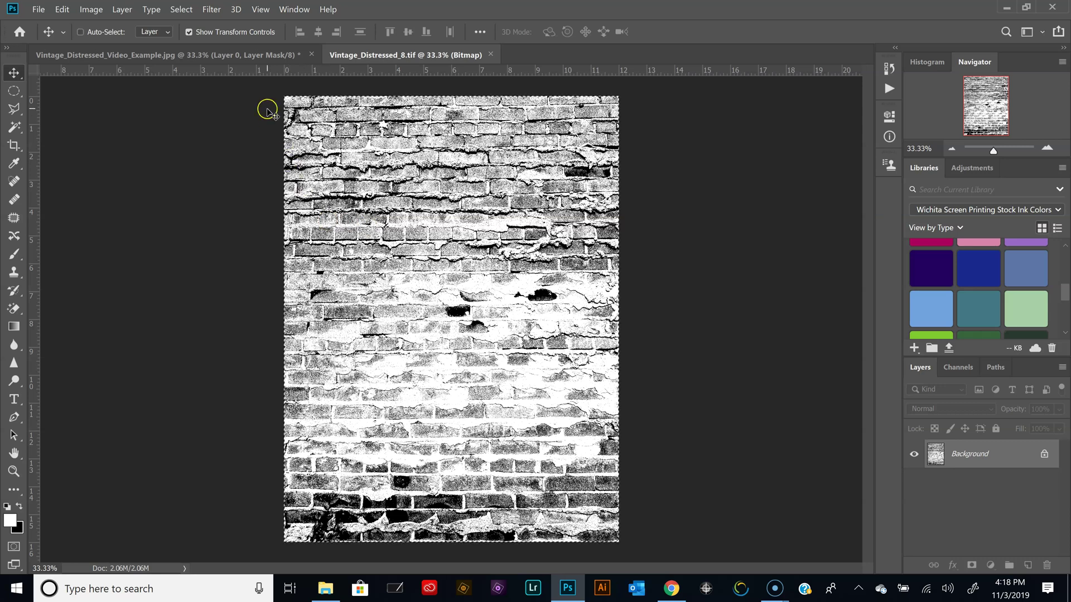
left_click(252, 58)
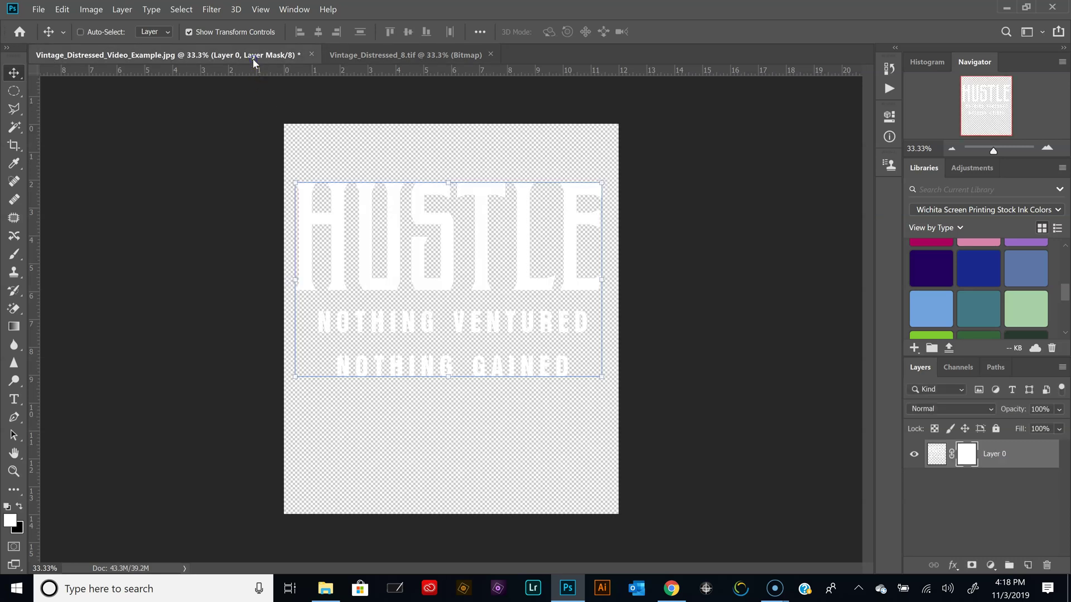
left_click(968, 459, "alt")
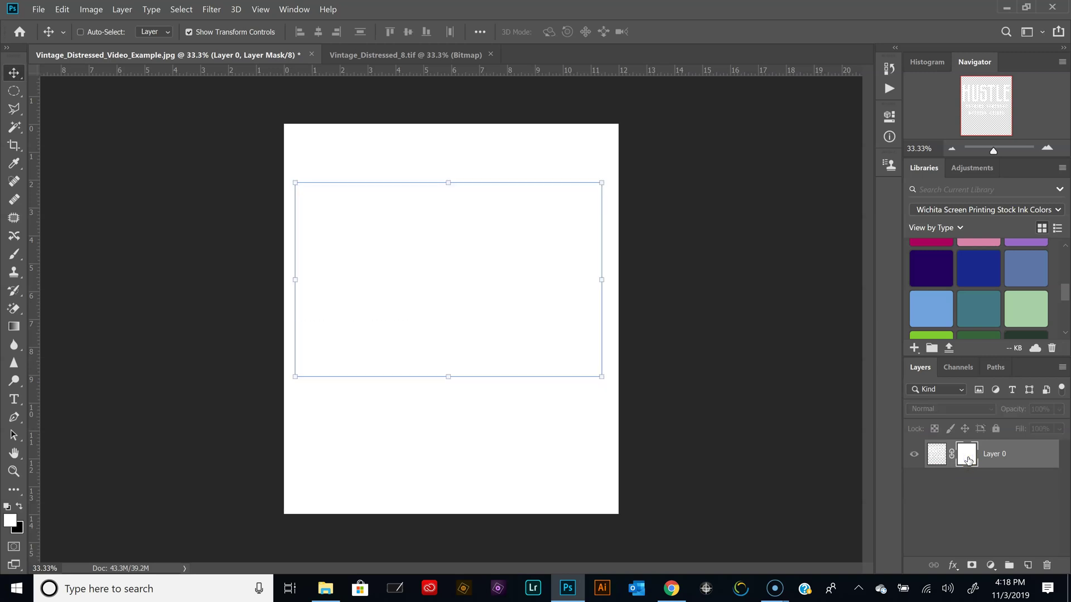
key("ctrl")
key("ctrl+v")
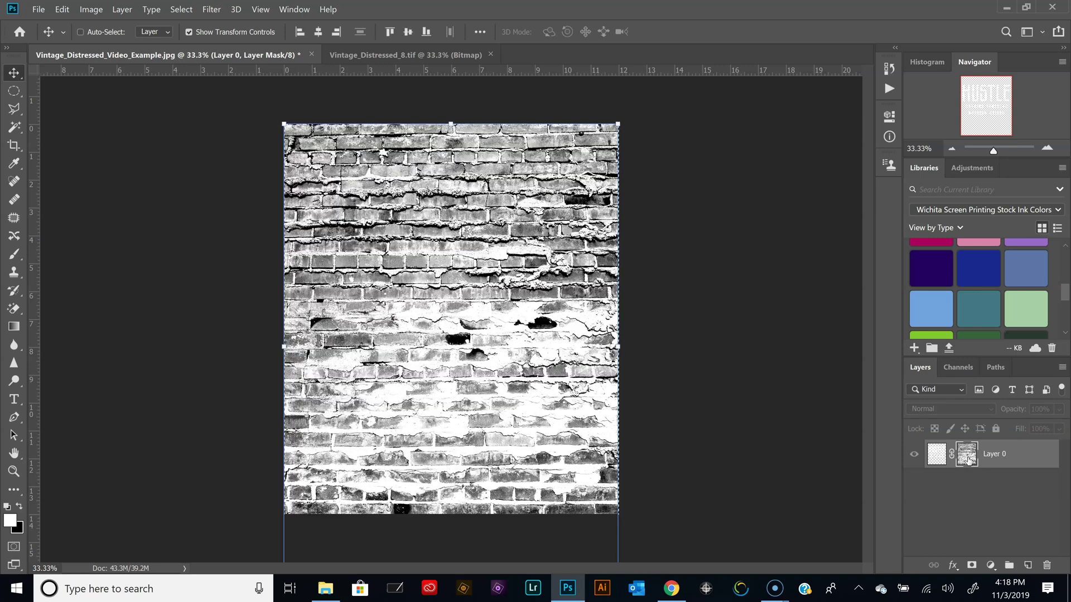
Align the pasted brick texture over the canvas and return to viewing the text artwork
left_click_drag(520, 299, 522, 272)
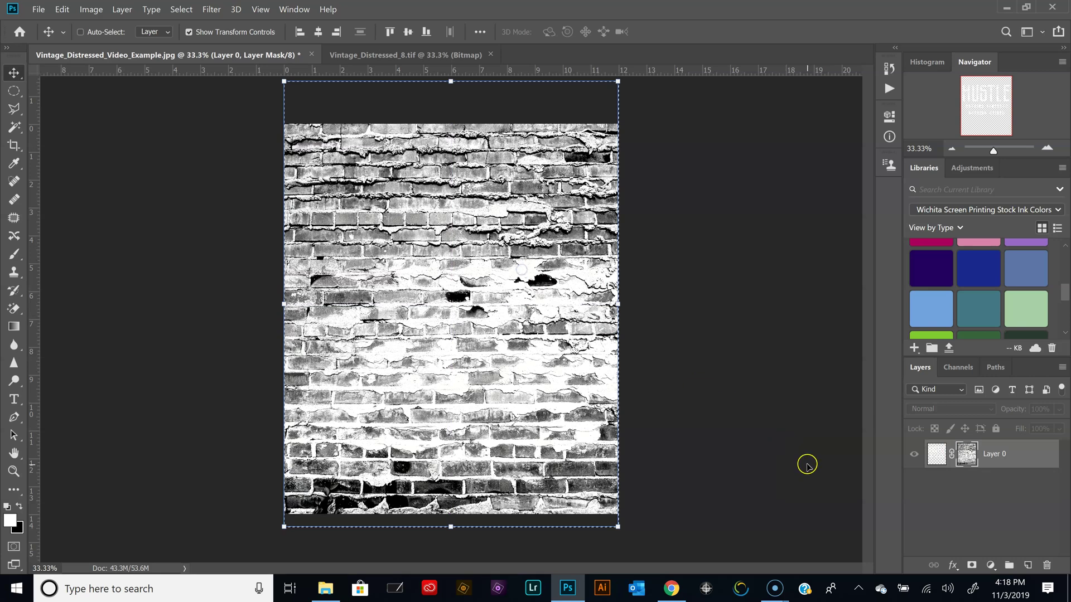
left_click_drag(501, 349, 496, 354)
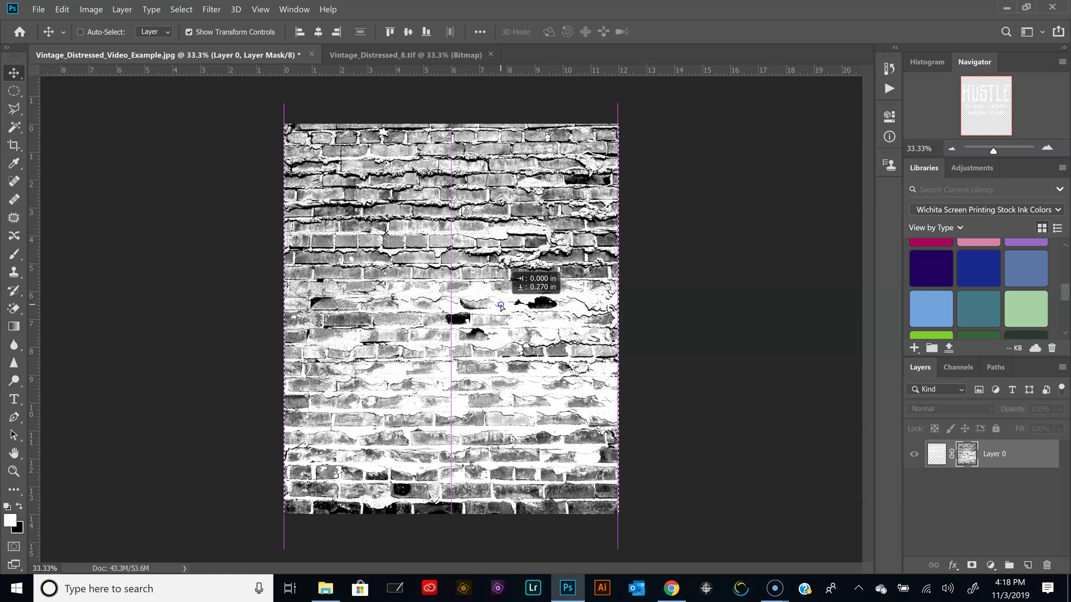
left_click_drag(500, 306, 500, 306)
left_click(687, 301)
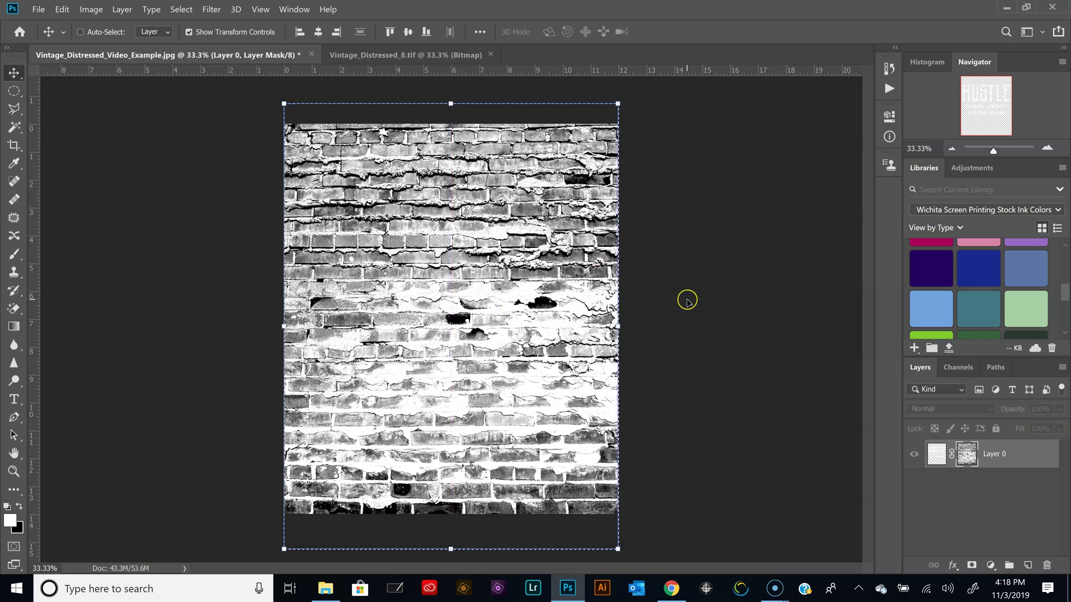
left_click(937, 455)
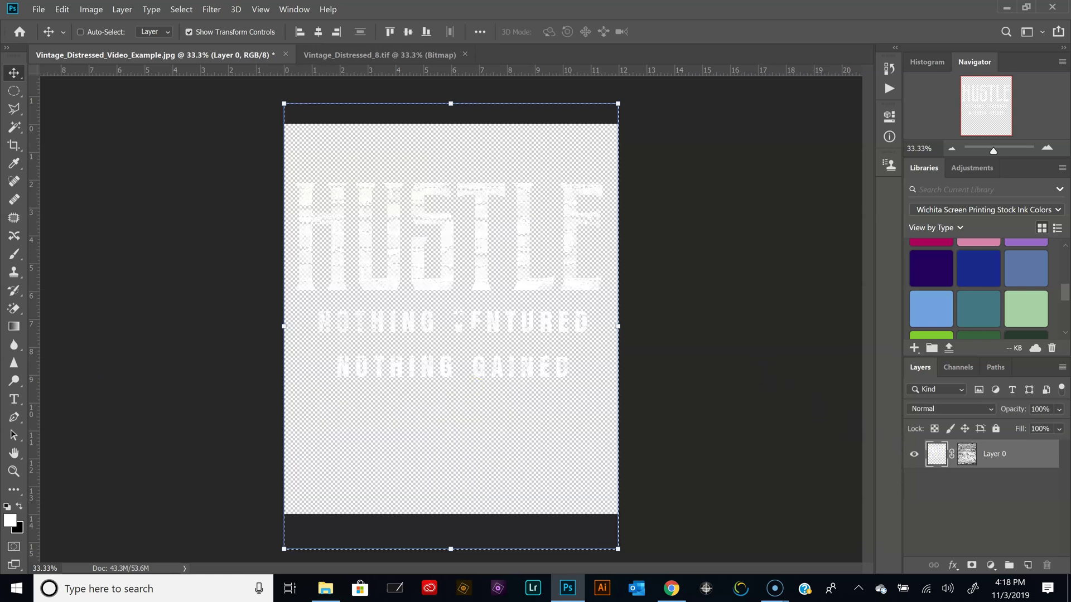
Deselect the canvas and zoom in on the distressed HUSTLE text
key("ctrl+d")
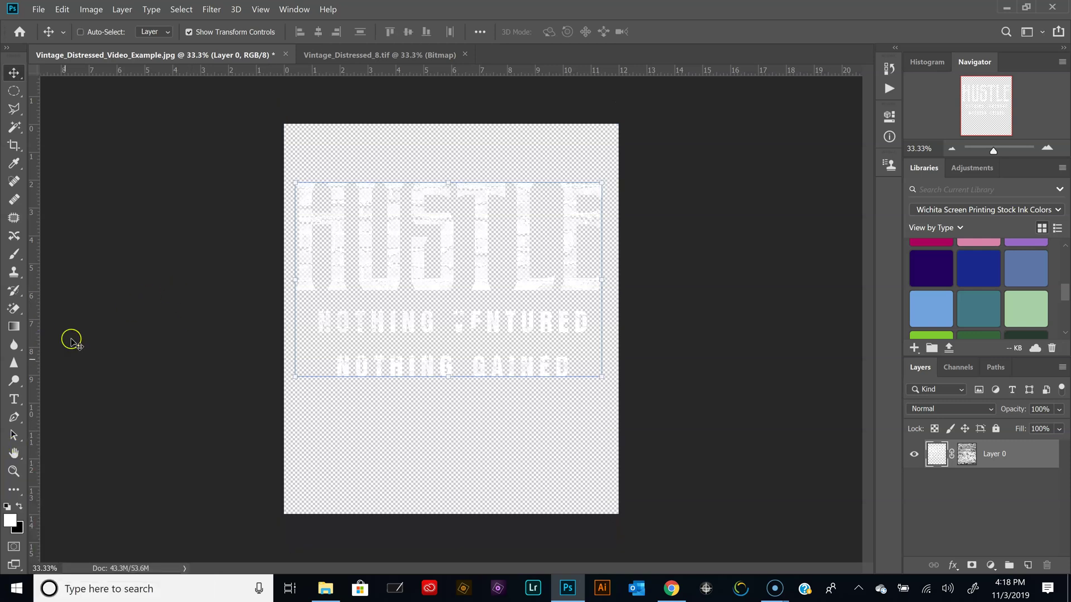
left_click(13, 472)
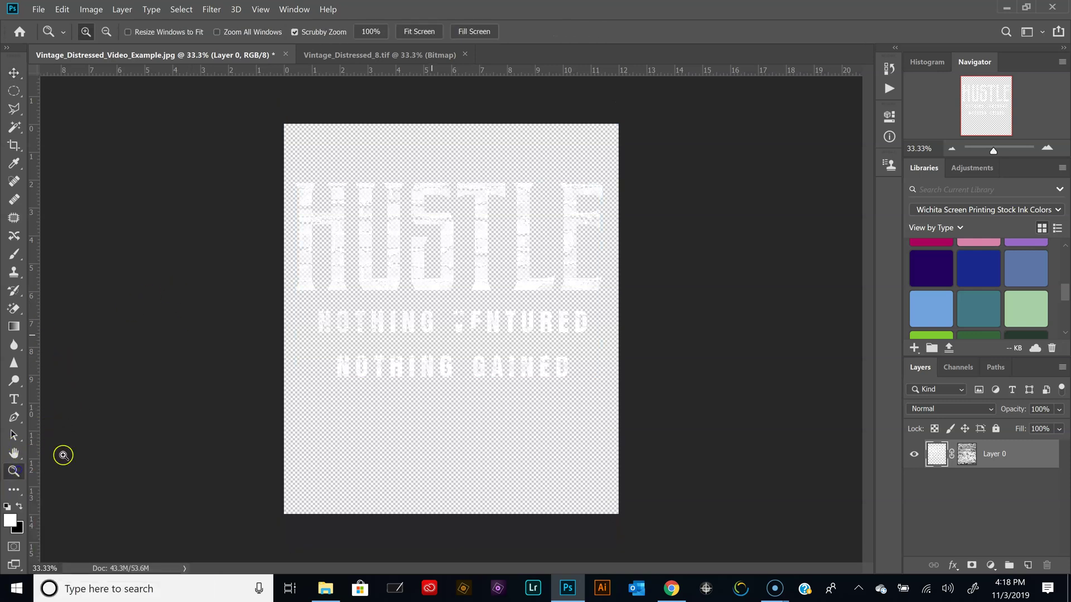
left_click(445, 294)
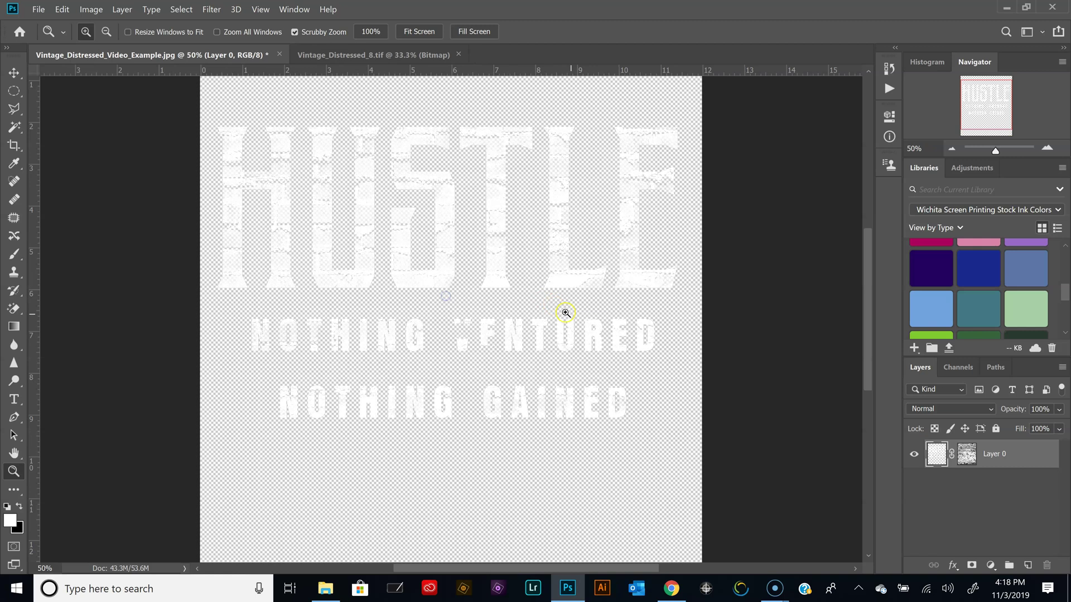
Add Layer 1 beneath the text layer and fill it with black
left_click(1029, 566)
left_click_drag(1004, 454, 1011, 511)
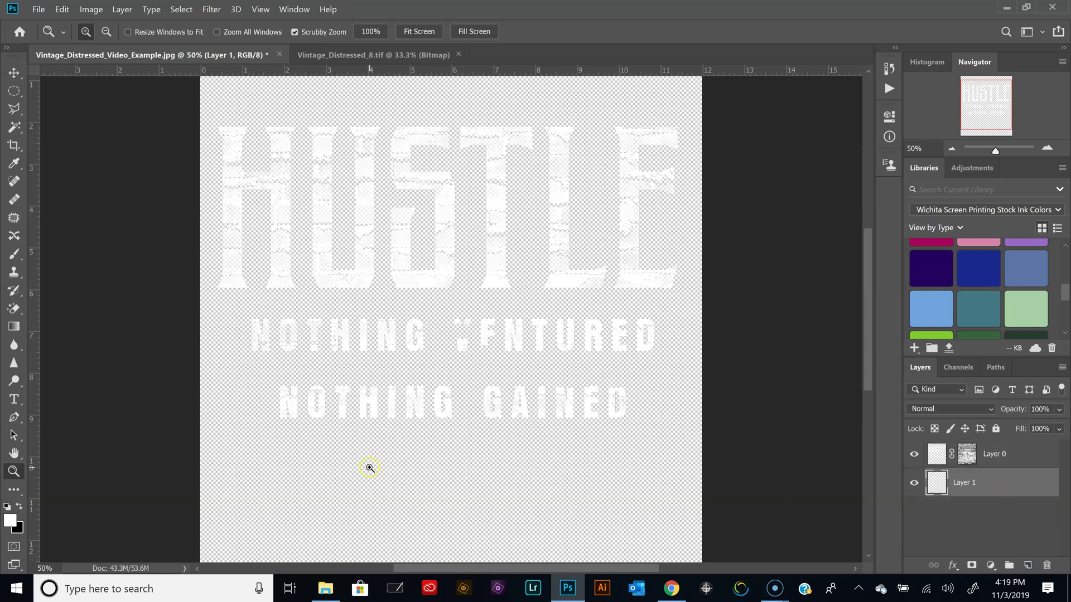
key("x")
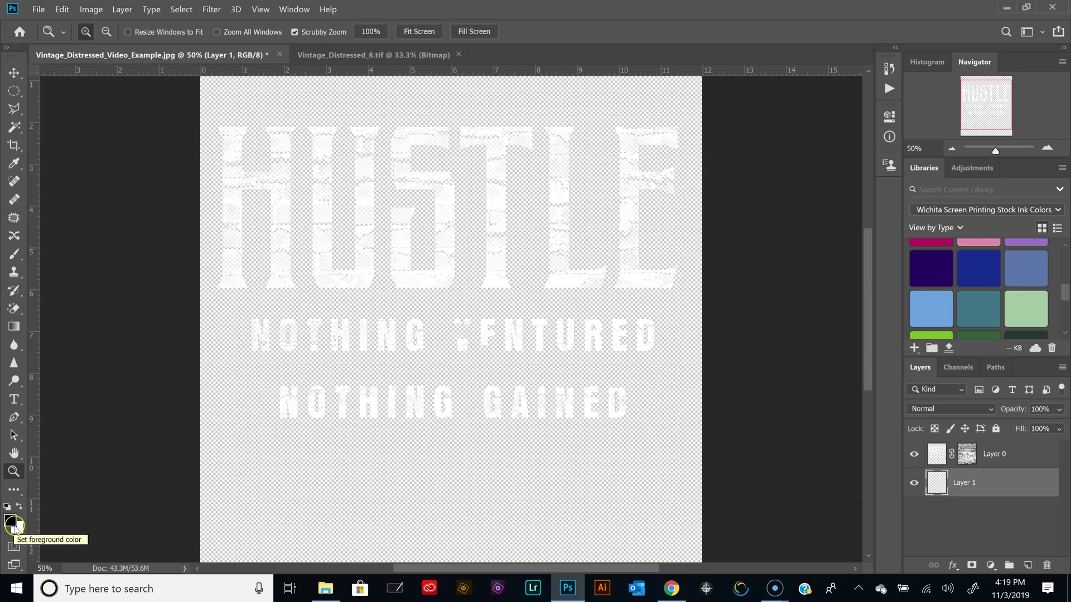
left_click(20, 534)
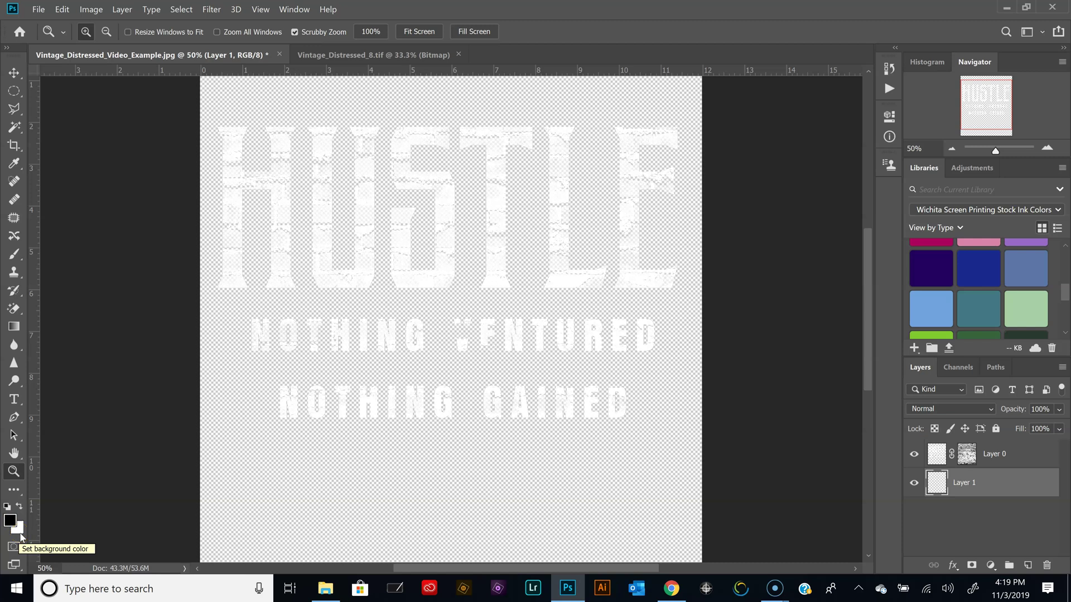
key("x")
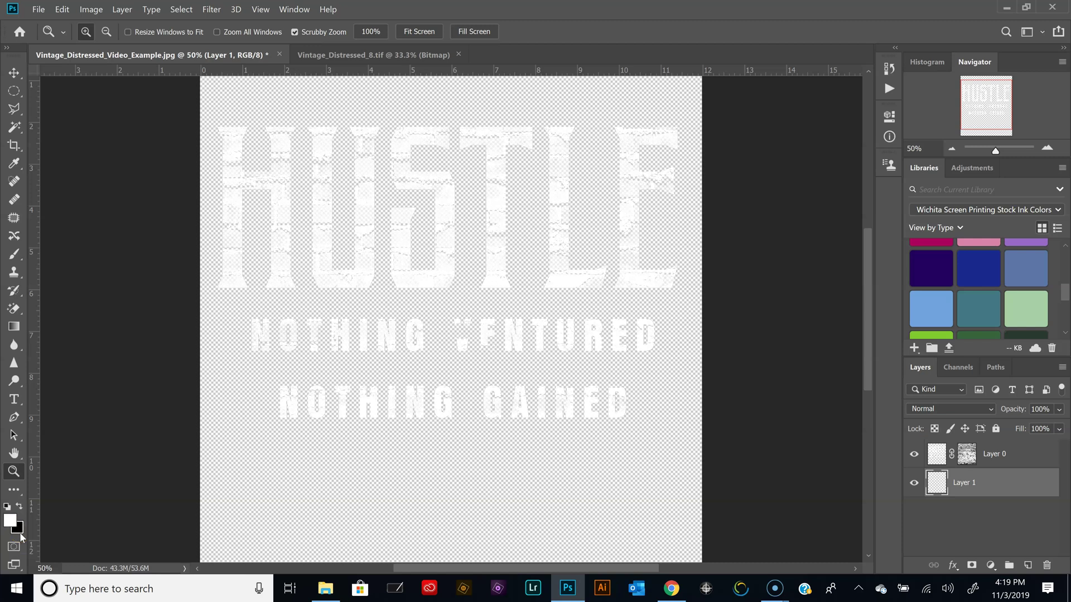
key("ctrl+BackSpace")
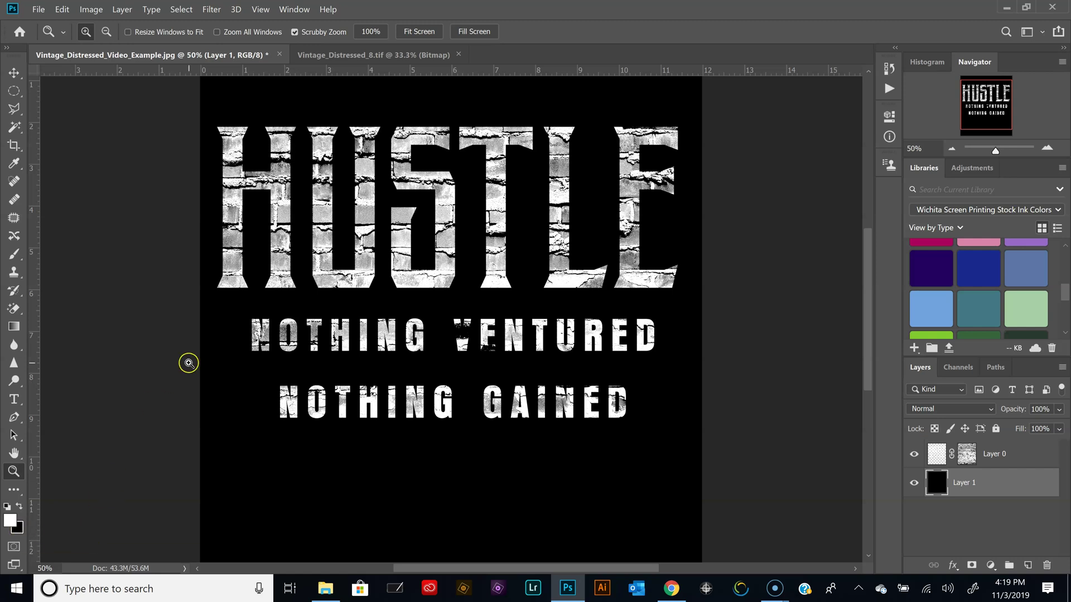
scroll(494, 417, "up", 2)
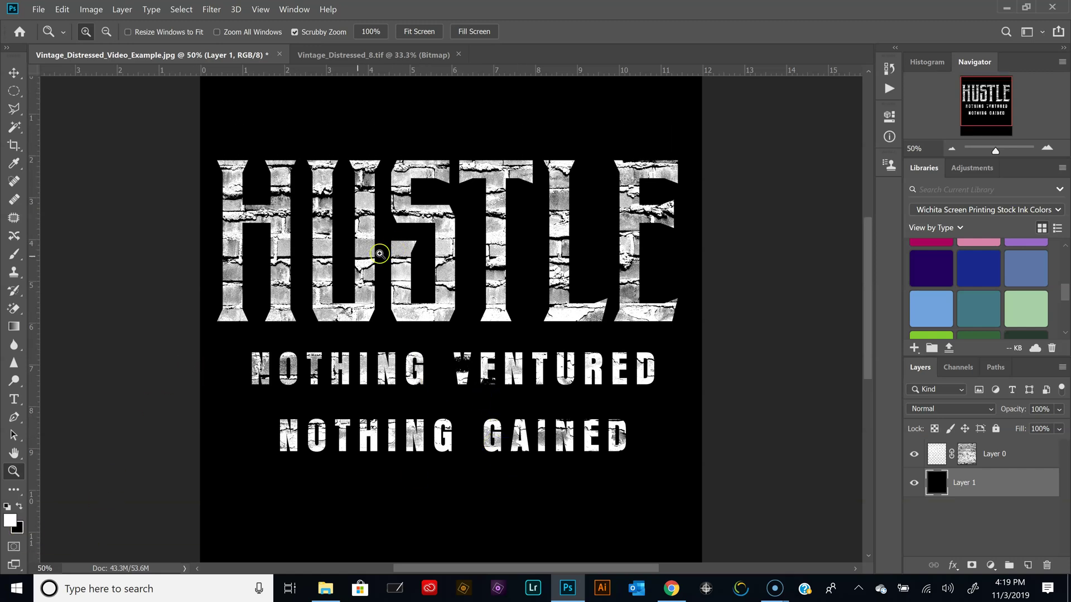
left_click(467, 311)
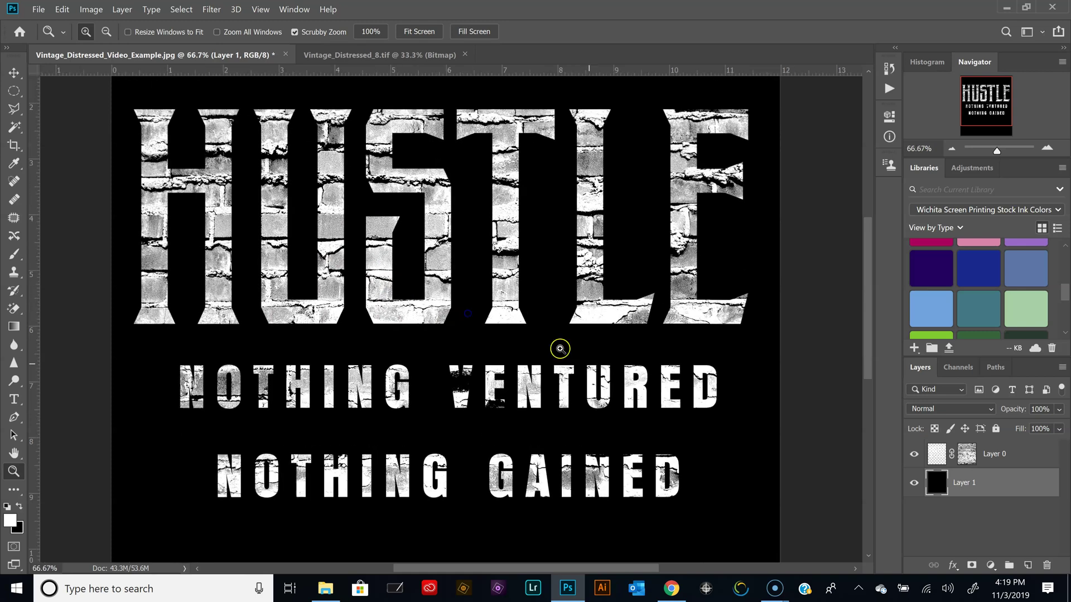
scroll(606, 378, "up", 1)
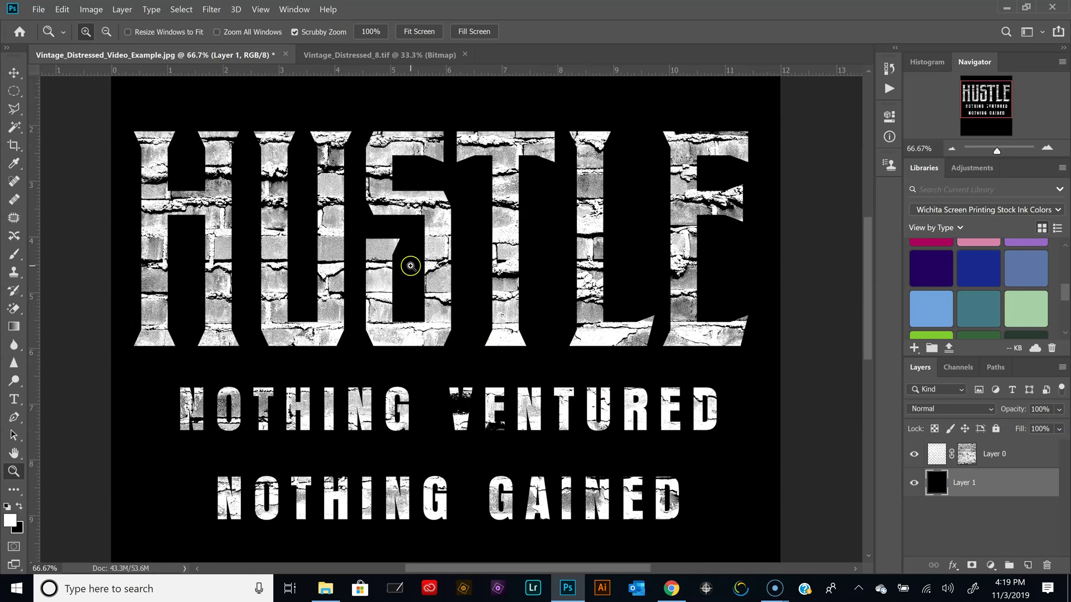
scroll(558, 315, "up", 1)
left_click(528, 306)
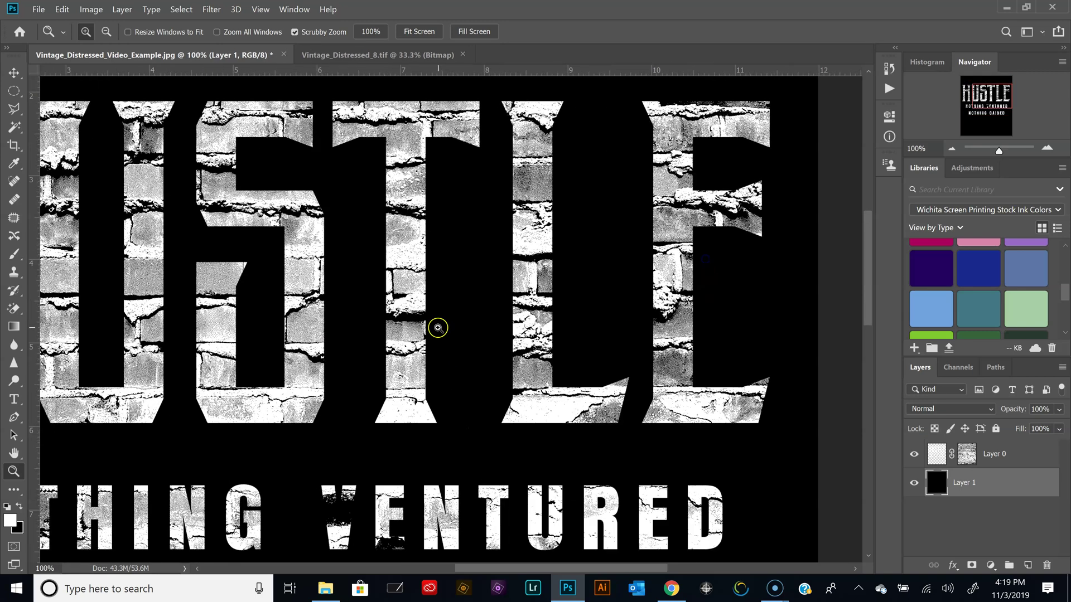
scroll(717, 435, "down", 3)
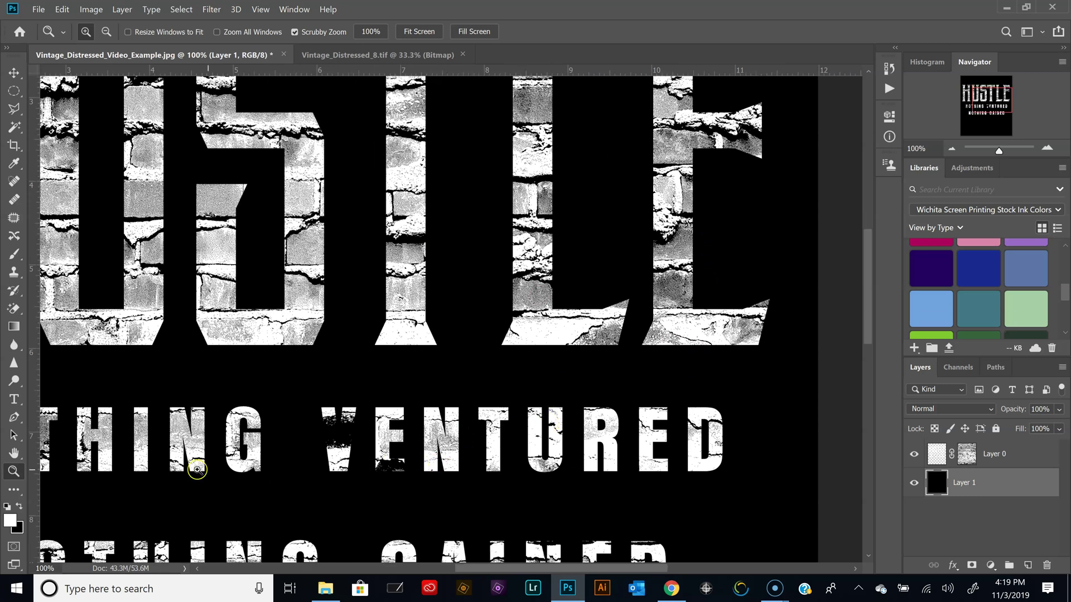
double_click(14, 453)
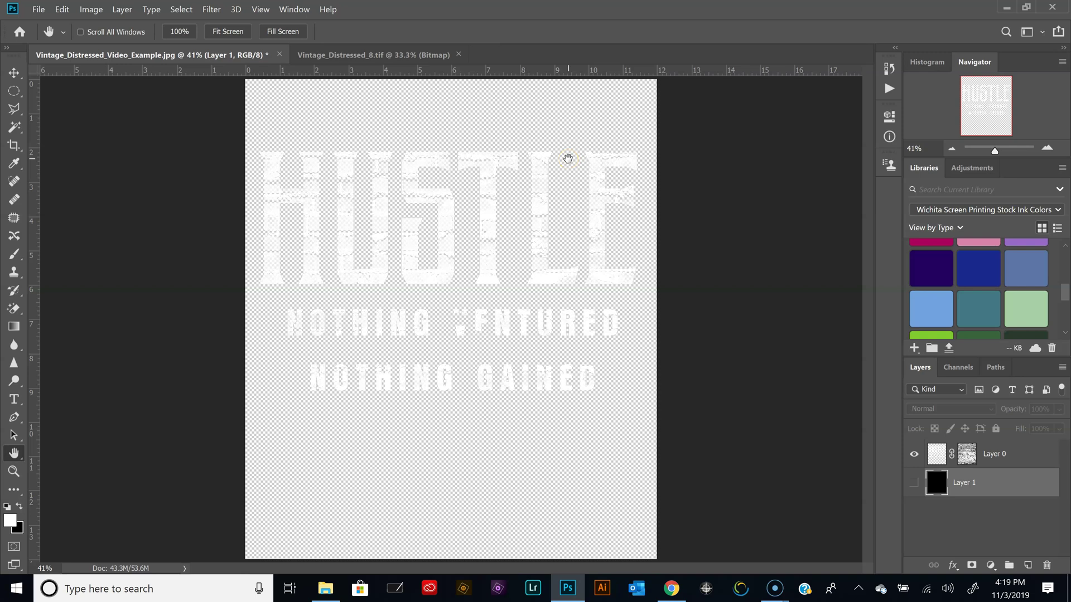
left_click(914, 483)
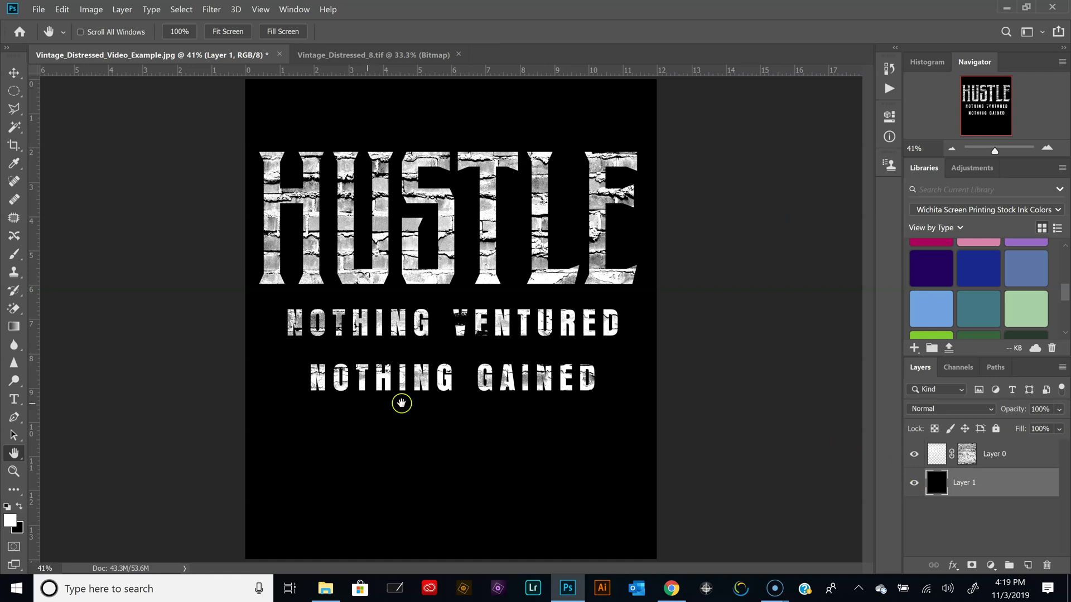
left_click(16, 472)
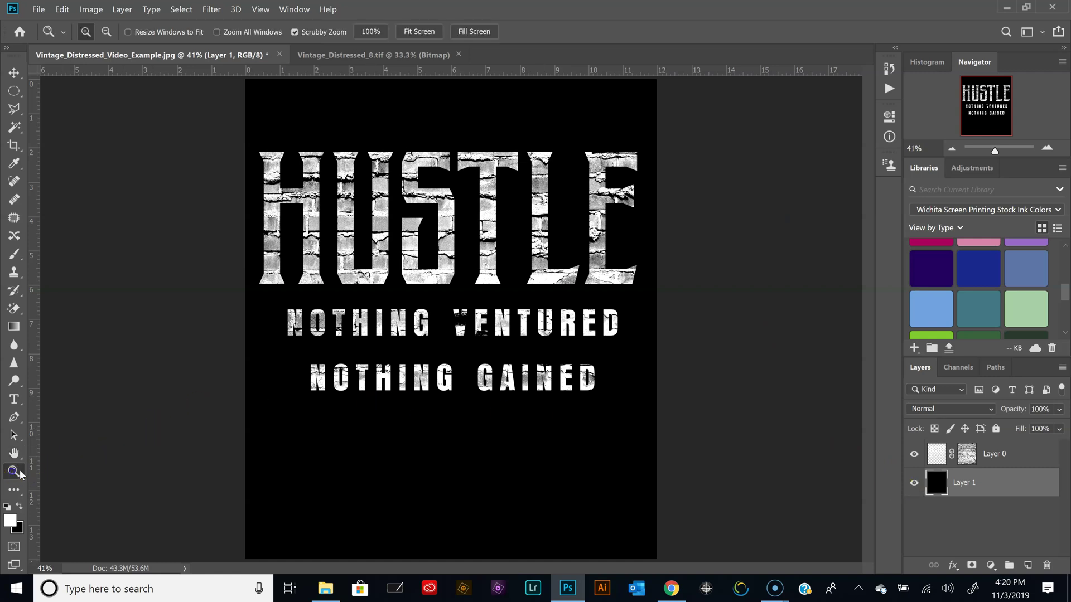
left_click(413, 265)
left_click(359, 233)
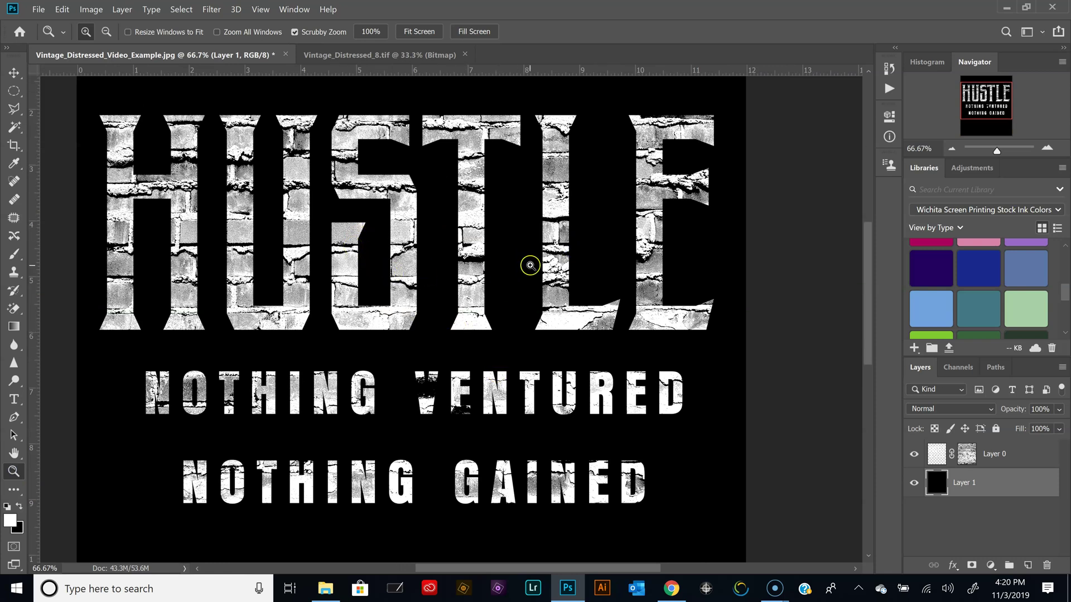
scroll(390, 242, "up", 1)
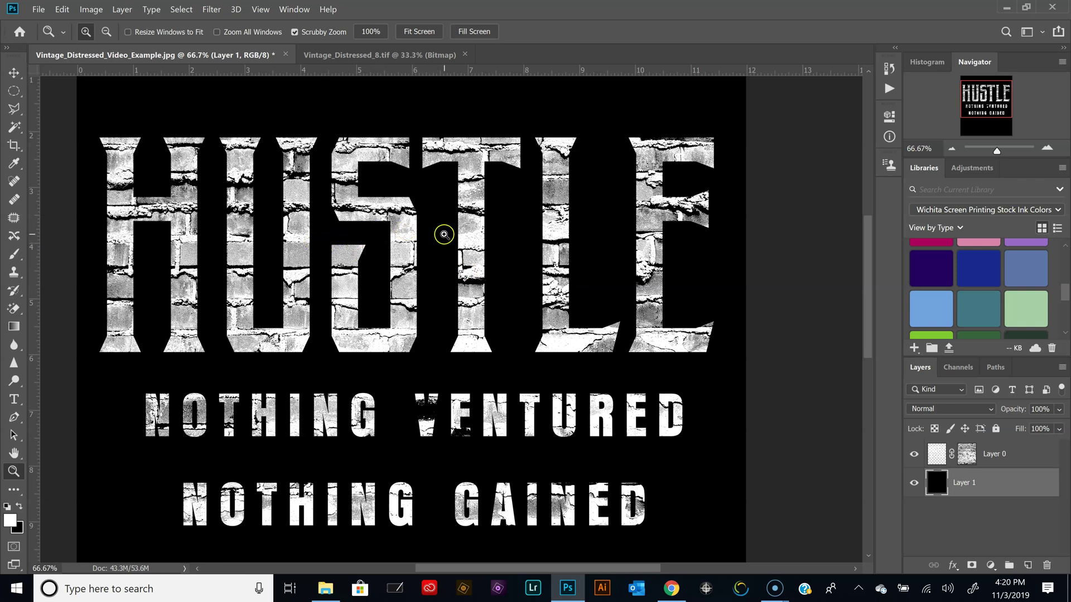
scroll(446, 234, "up", 1)
left_click(489, 195)
left_click(488, 183)
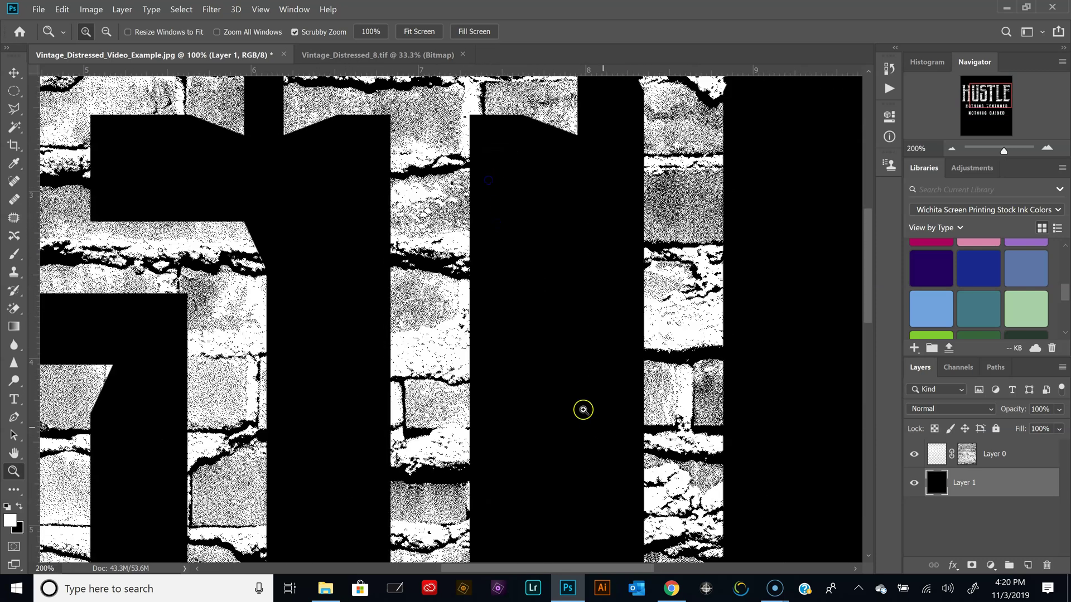
scroll(486, 317, "up", 2)
scroll(487, 317, "up", 2)
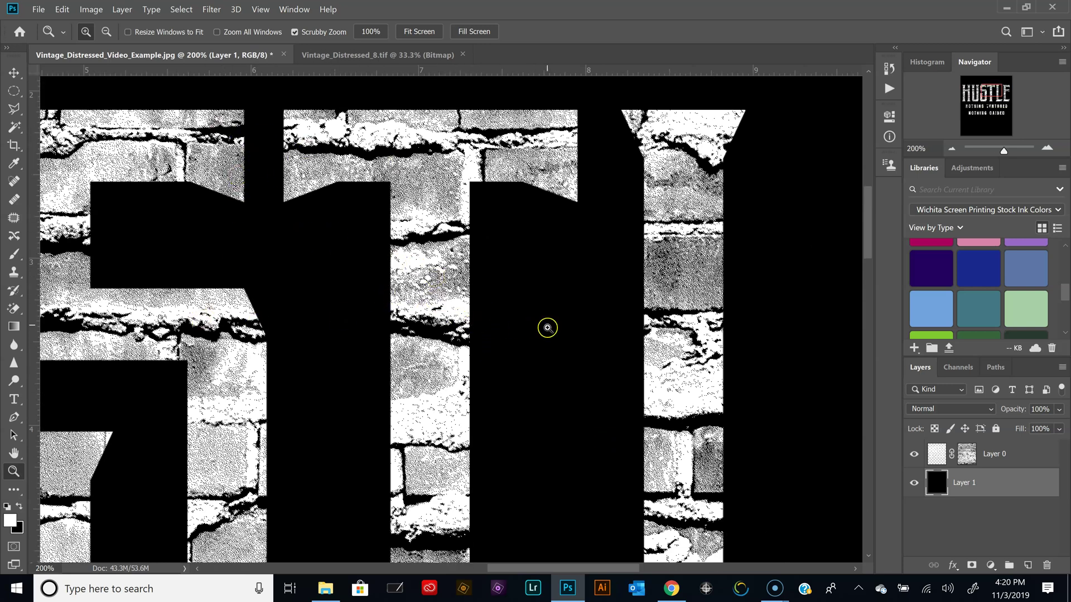
scroll(506, 225, "down", 10)
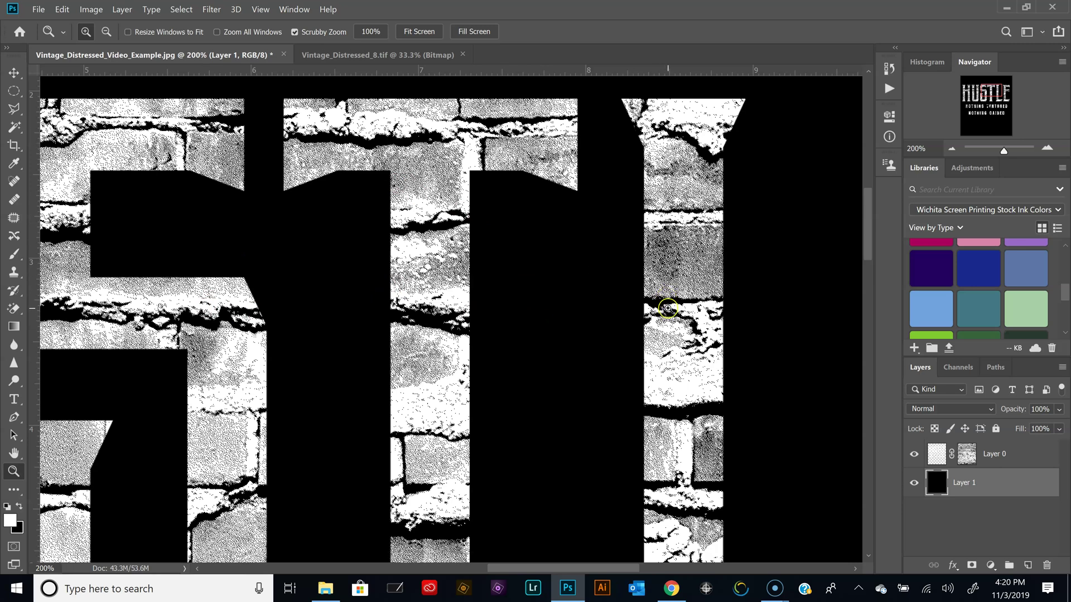
scroll(586, 405, "down", 5)
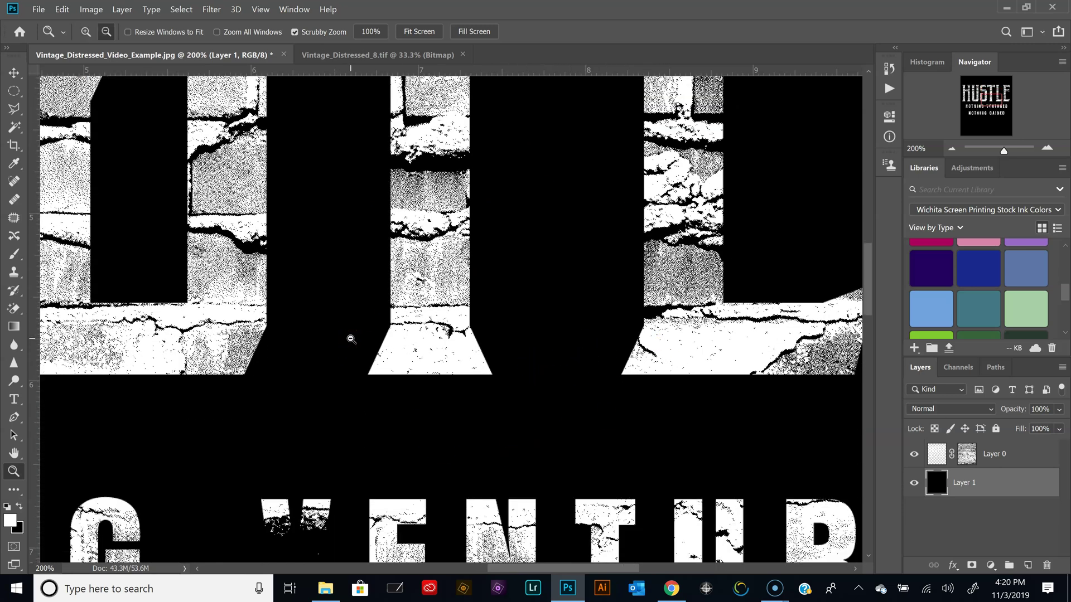
scroll(351, 340, "down", 5)
scroll(451, 291, "down", 2)
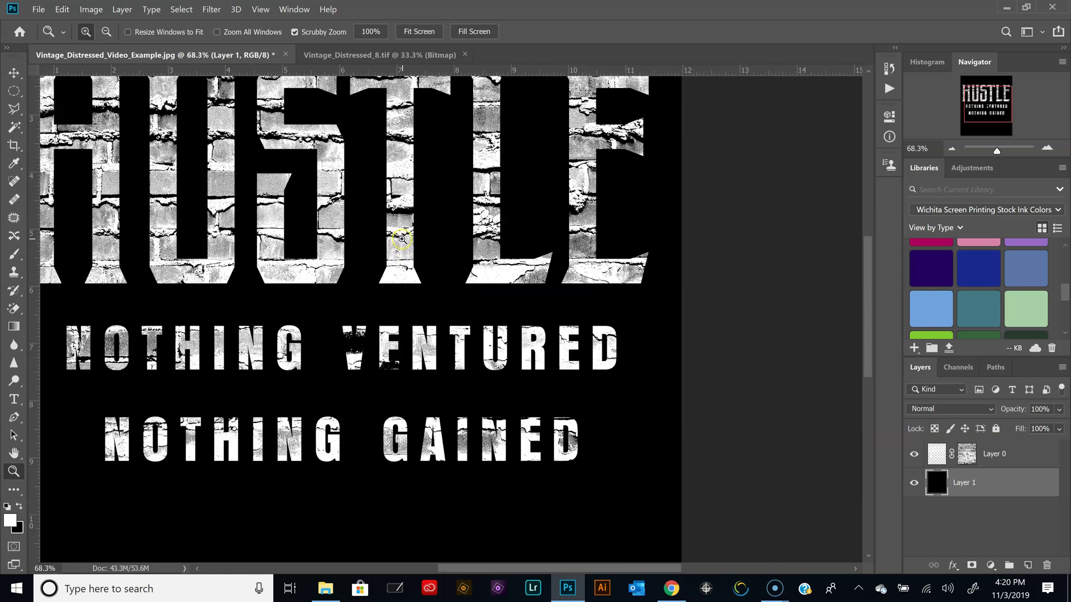
scroll(275, 197, "down", 1)
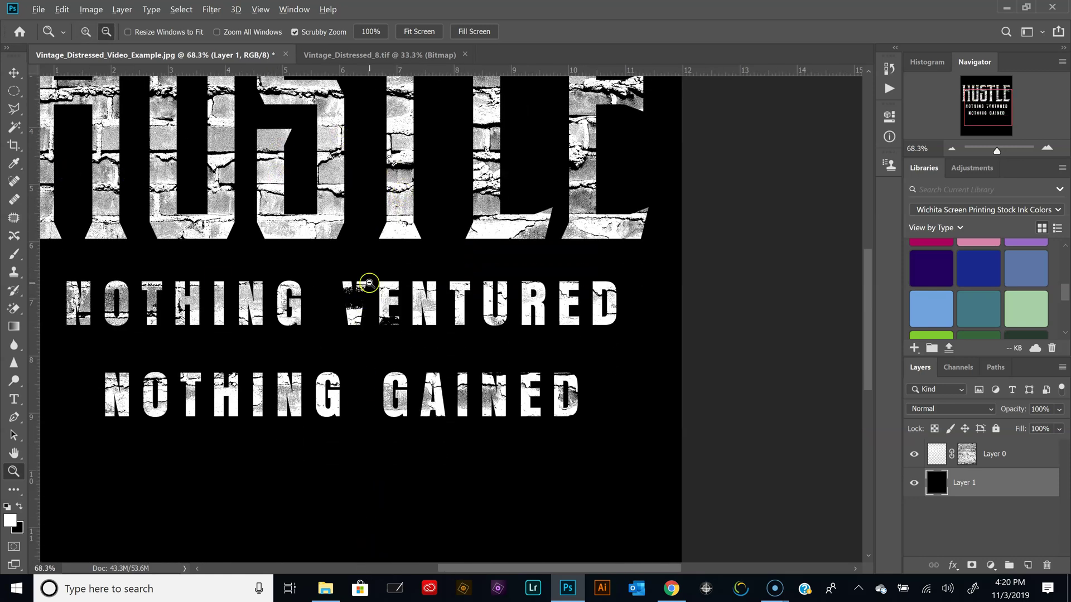
left_click(361, 279, "alt")
left_click(363, 236, "alt")
scroll(321, 249, "up", 2)
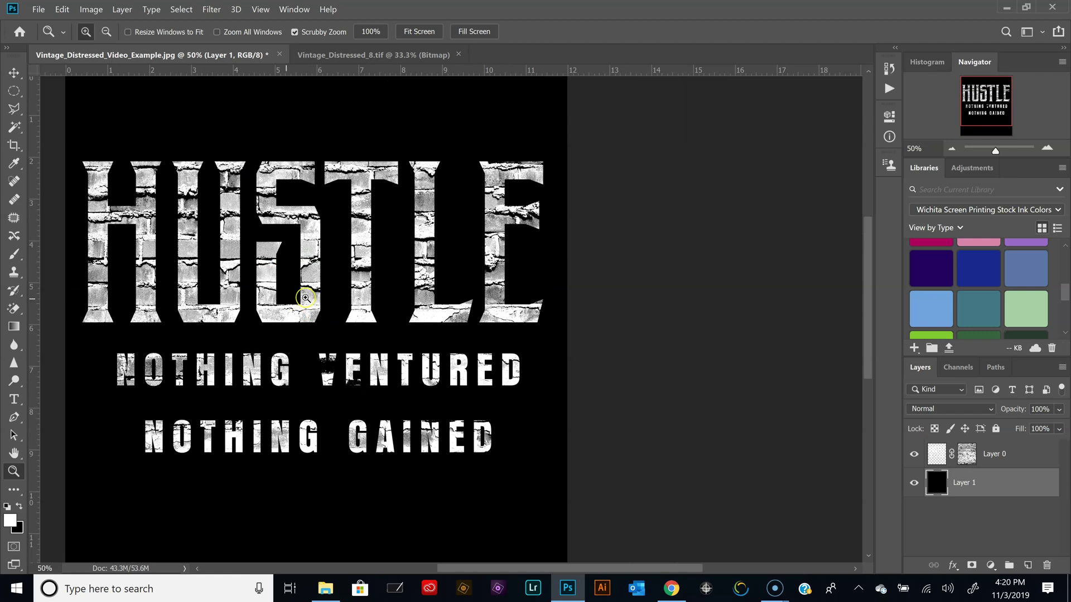
key("ctrl+plus")
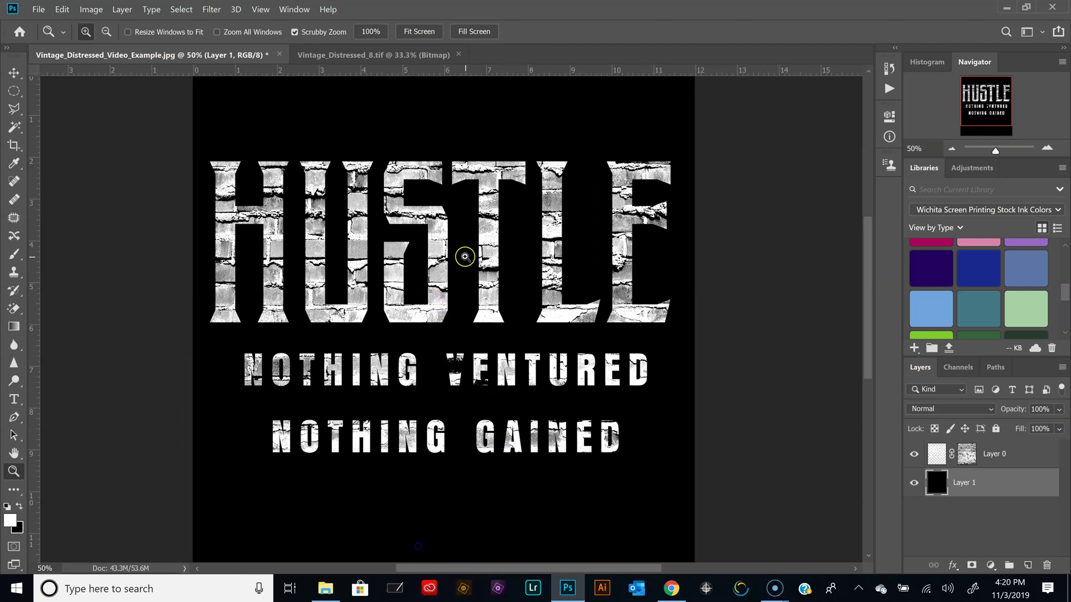
Delete Layer 0's brick texture mask and add a new blank white mask
left_click(971, 453)
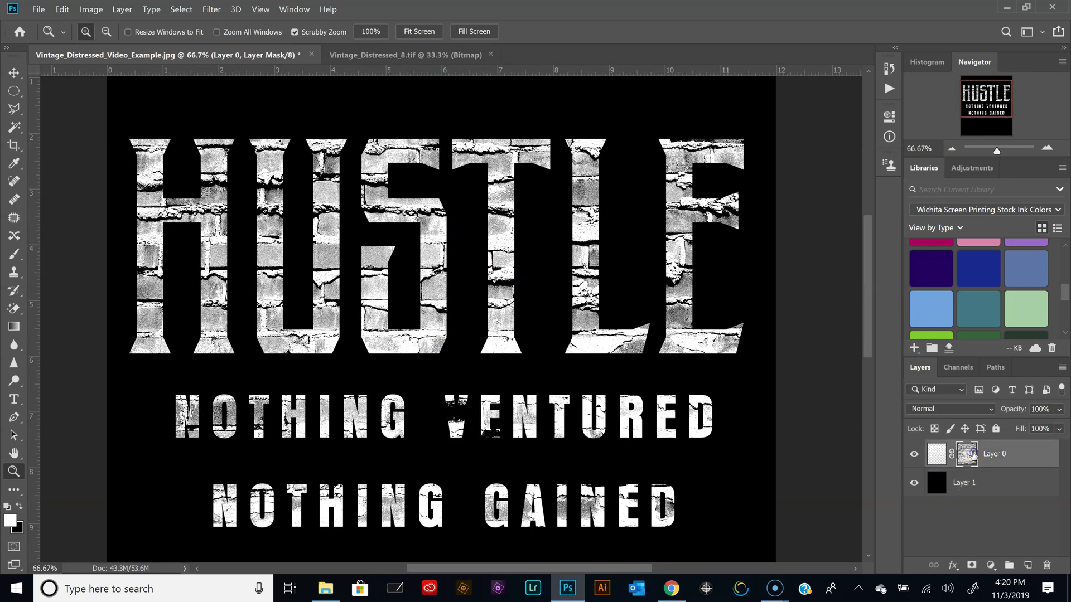
right_click(971, 454)
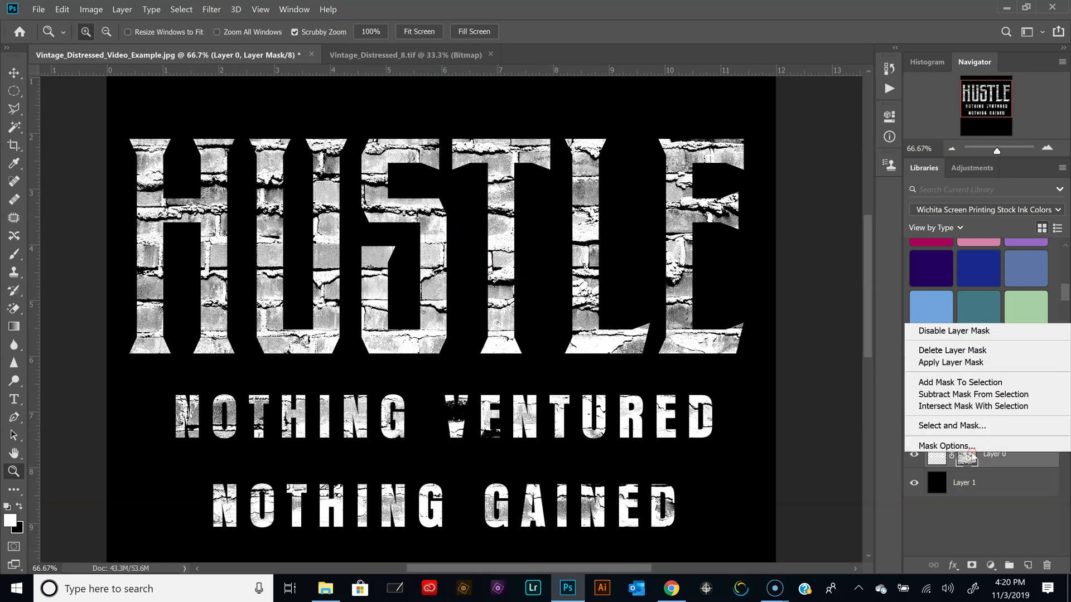
left_click(965, 351)
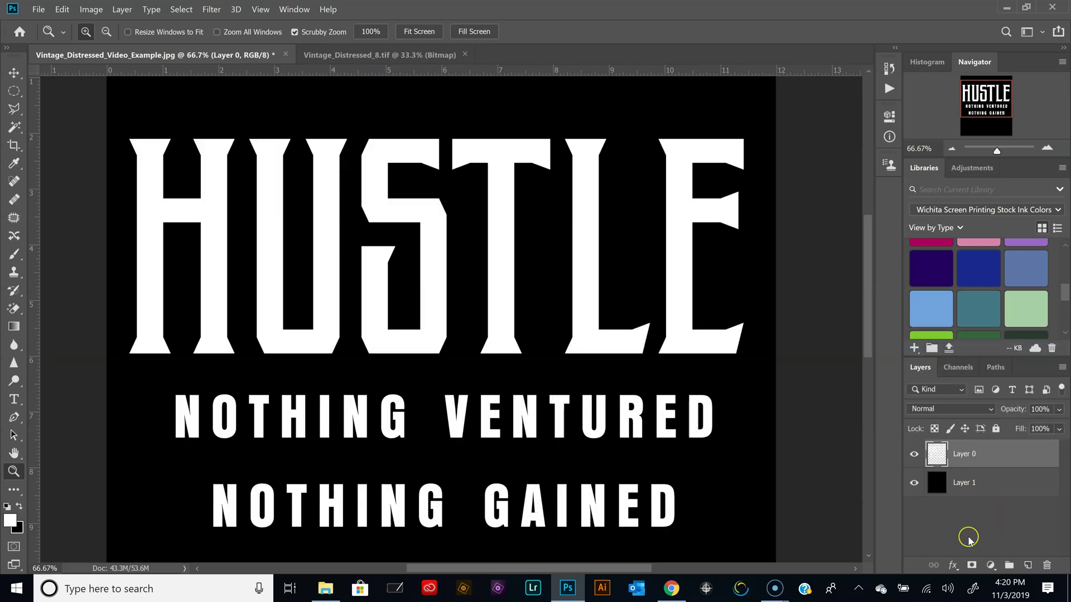
left_click(972, 565)
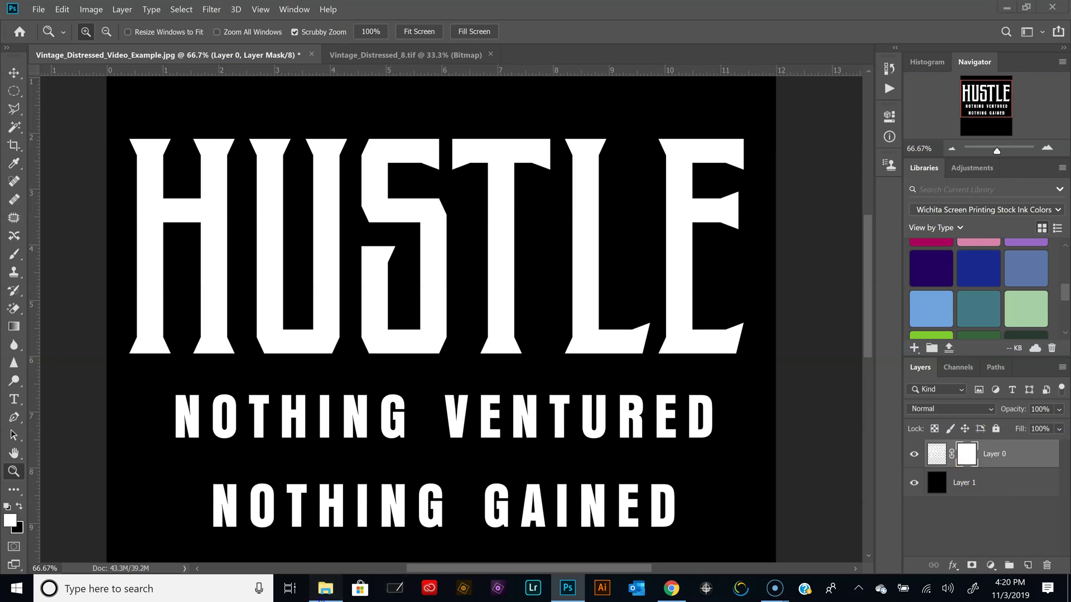
Open Vintage_Distressed_10.tif and paste the grunge texture into Layer 0's mask
left_click(326, 589)
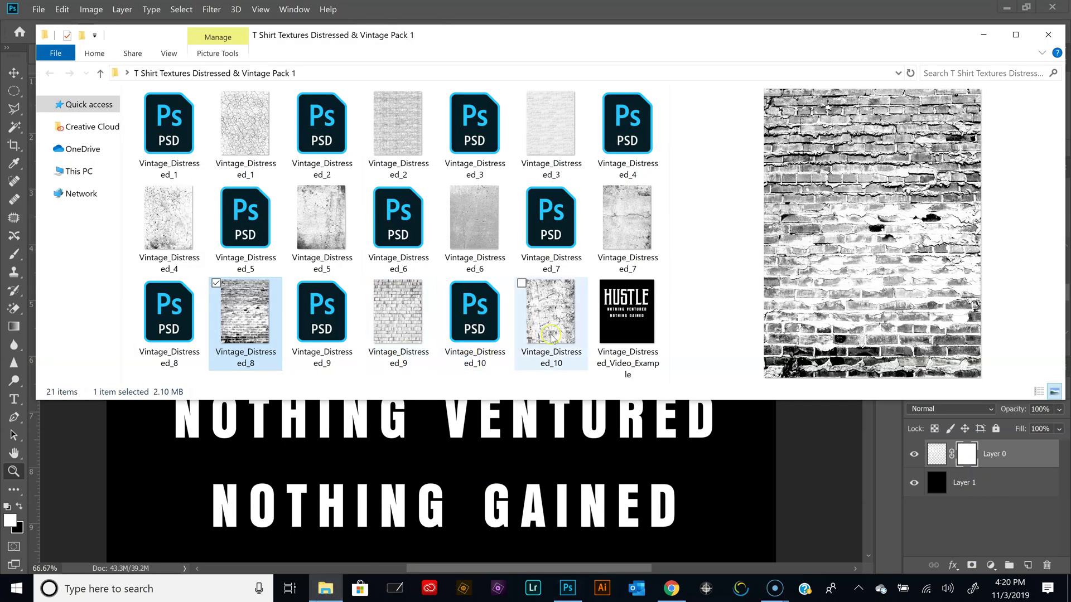
double_click(558, 317)
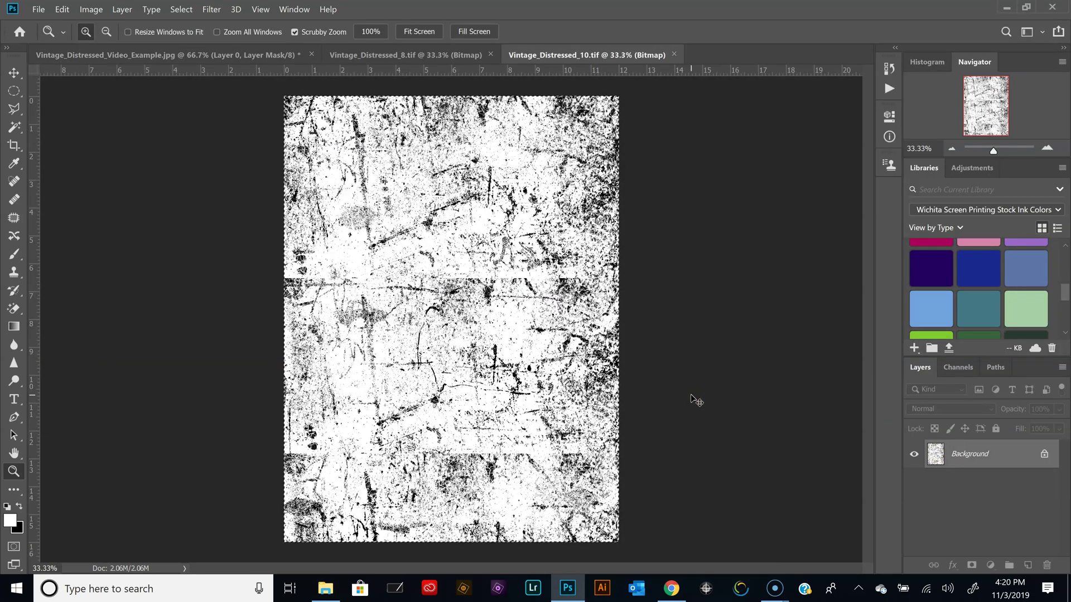
left_click(263, 54)
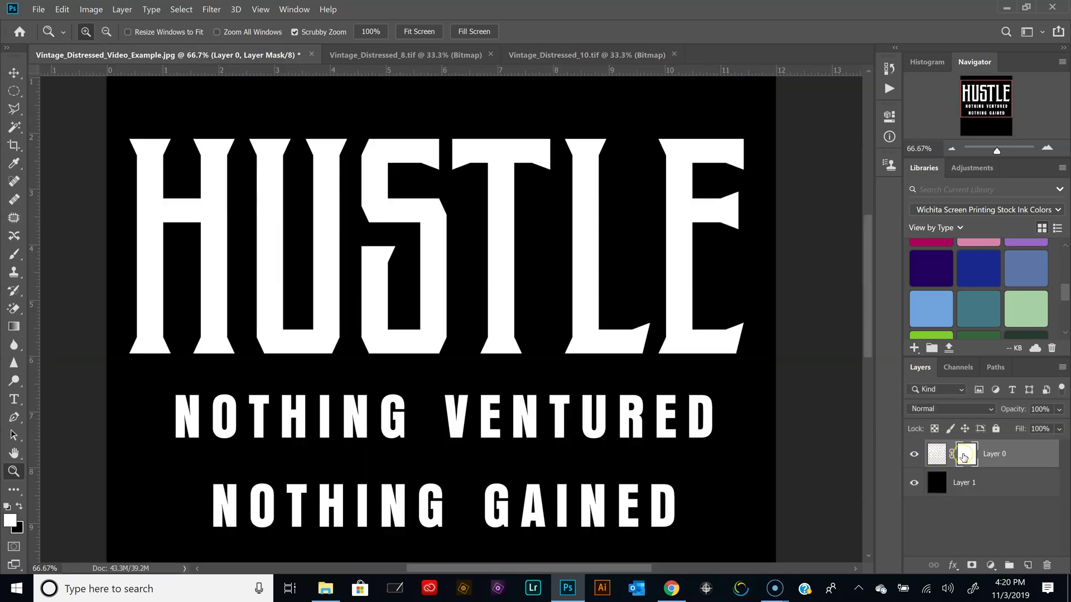
key("alt")
left_click(963, 456, "alt")
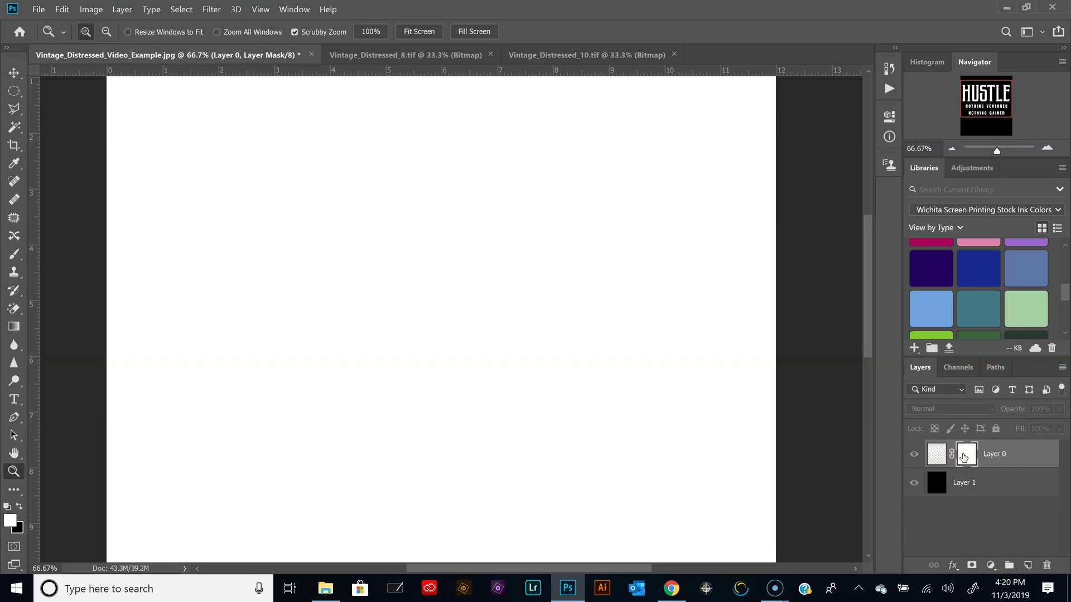
key("ctrl+v")
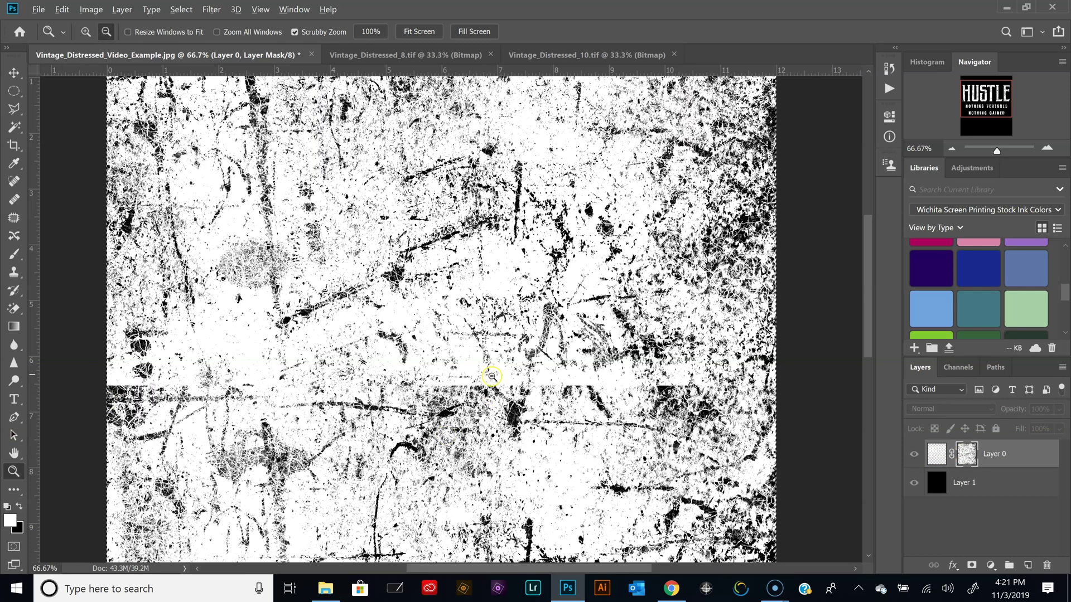
Shift the grunge mask texture up to cover the artwork and view the distressed text
left_click(488, 371, "alt")
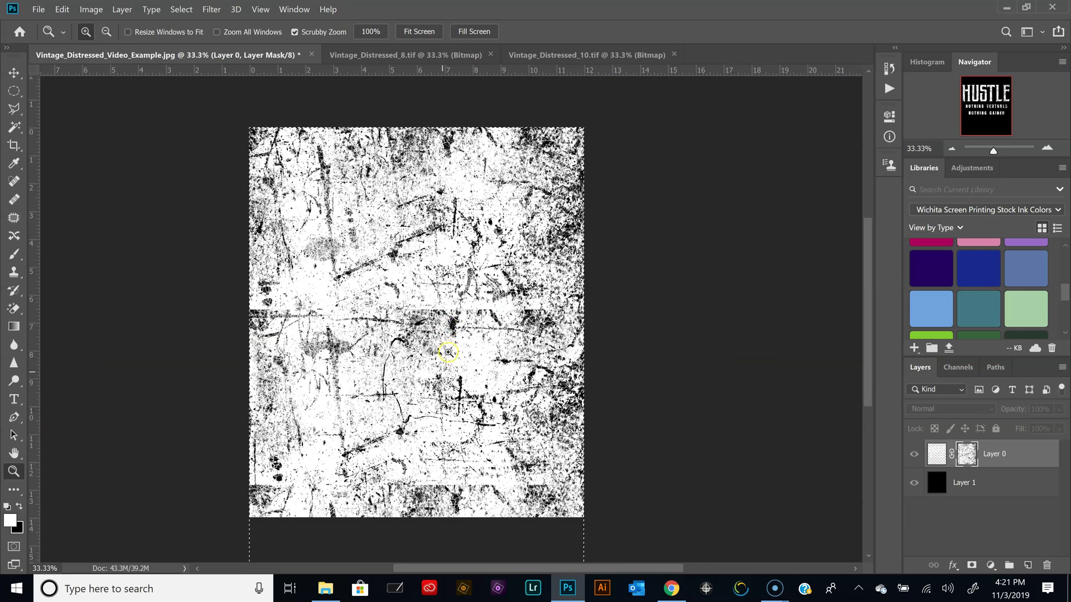
key("v")
left_click_drag(479, 377, 480, 334)
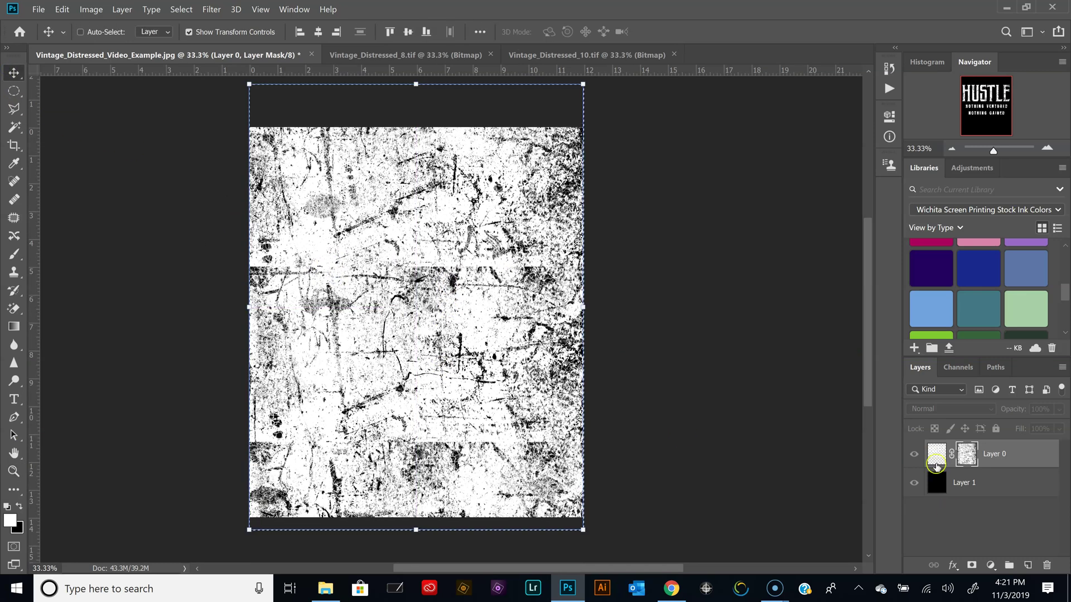
key("ctrl+2")
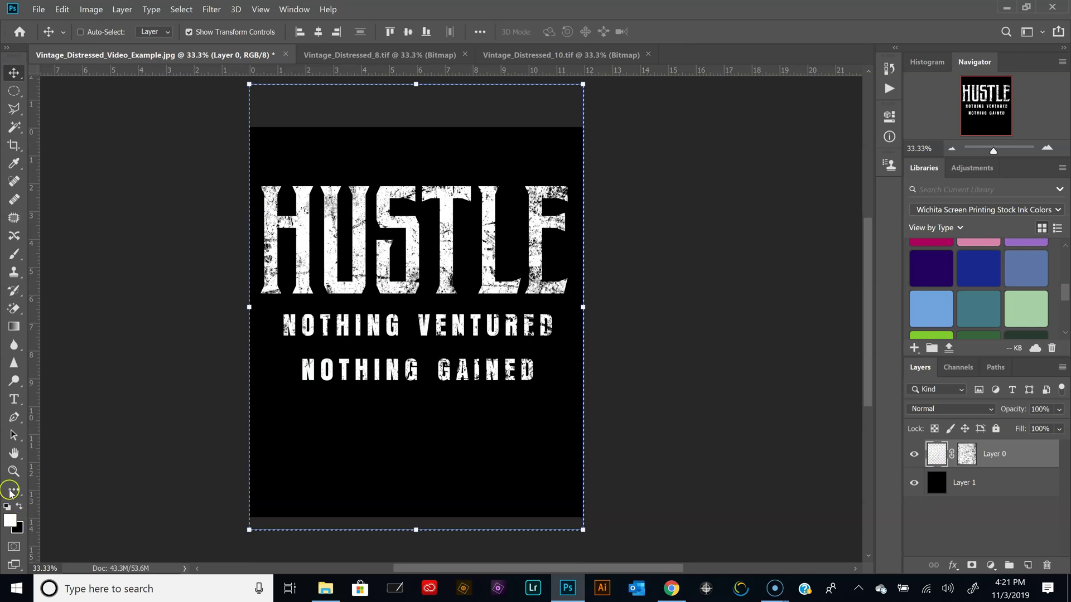
left_click(13, 471)
left_click(389, 289)
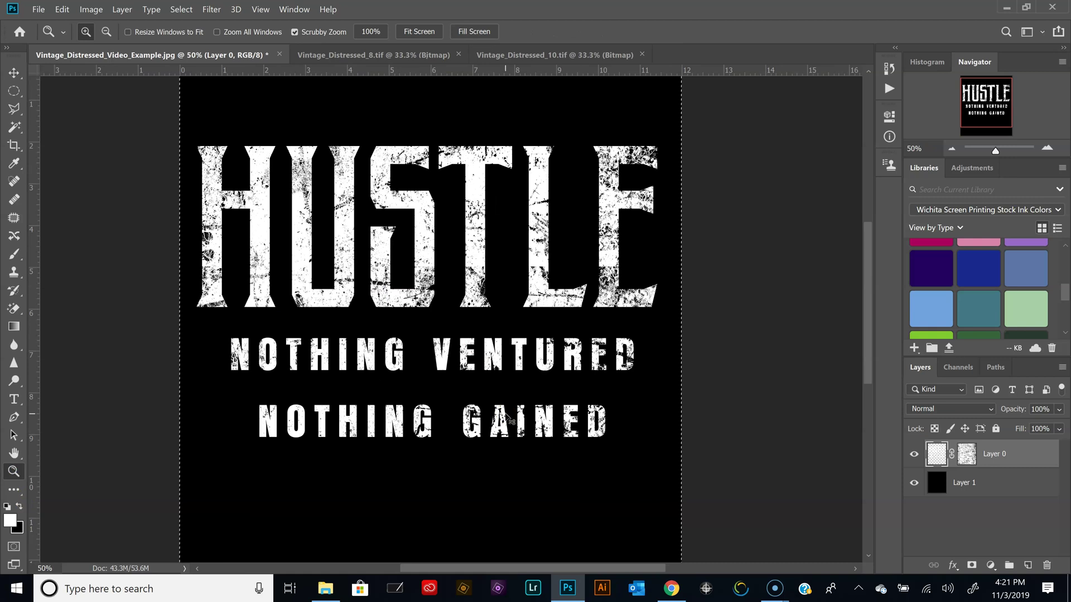
left_click(512, 405)
left_click(430, 290)
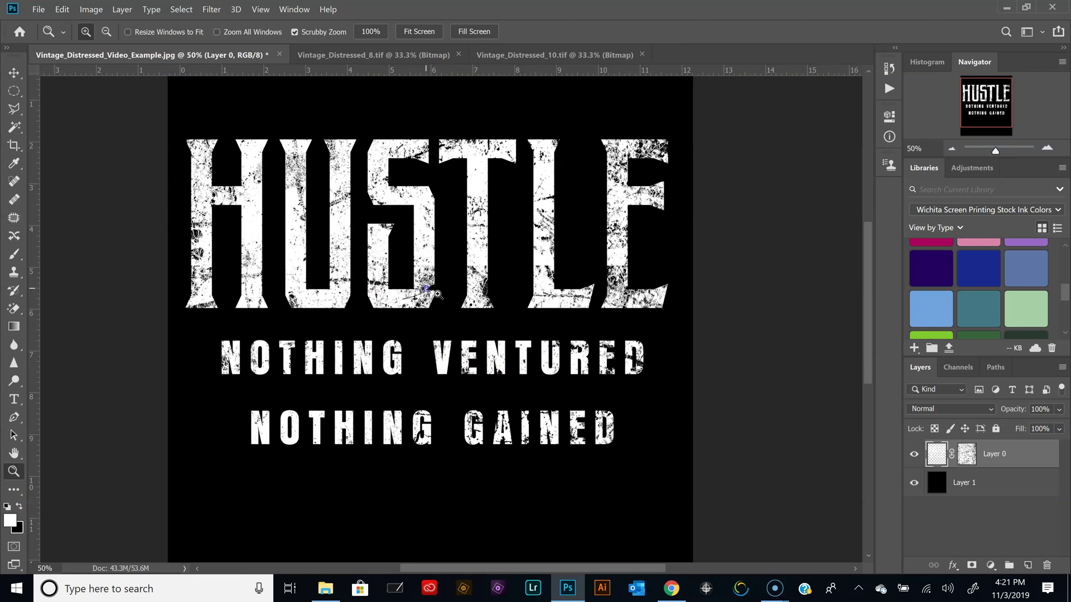
left_click(635, 381)
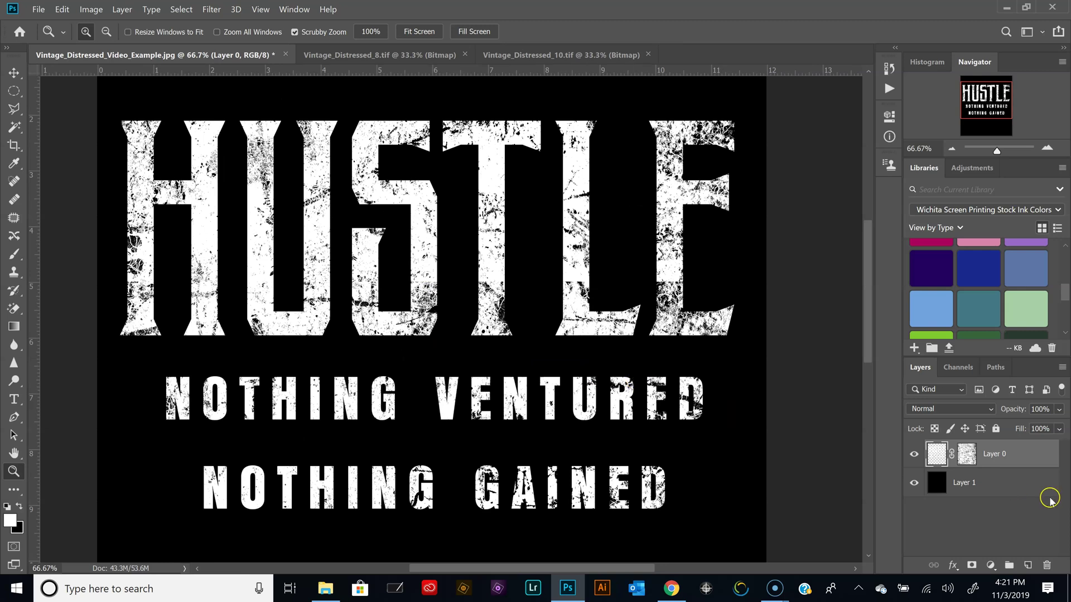
left_click(975, 456)
Delete Layer 0's grunge texture mask and add a fresh blank mask
right_click(965, 457)
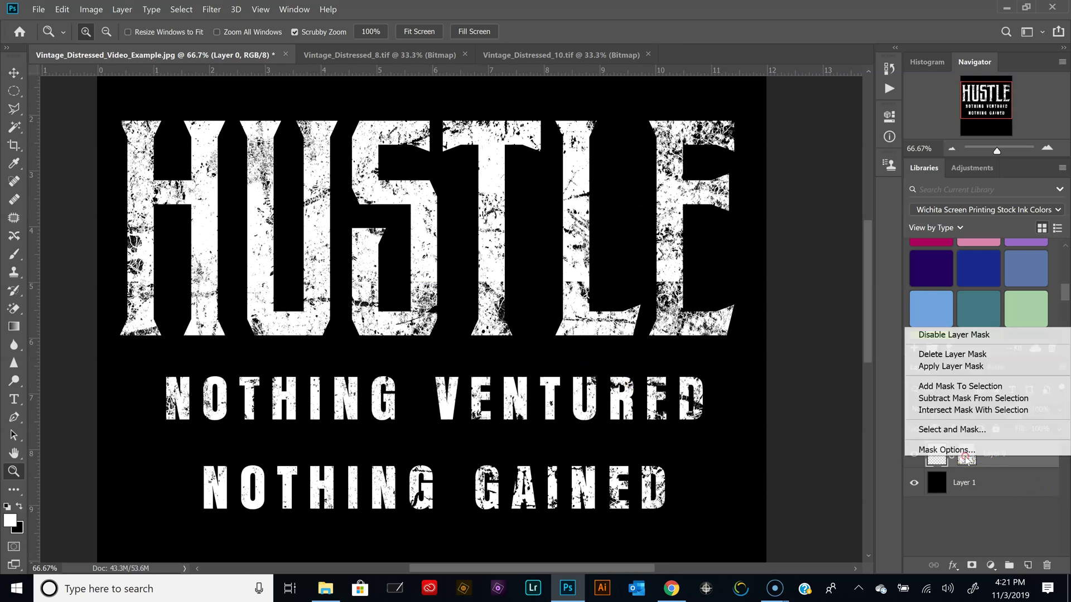
left_click(968, 357)
left_click(973, 566)
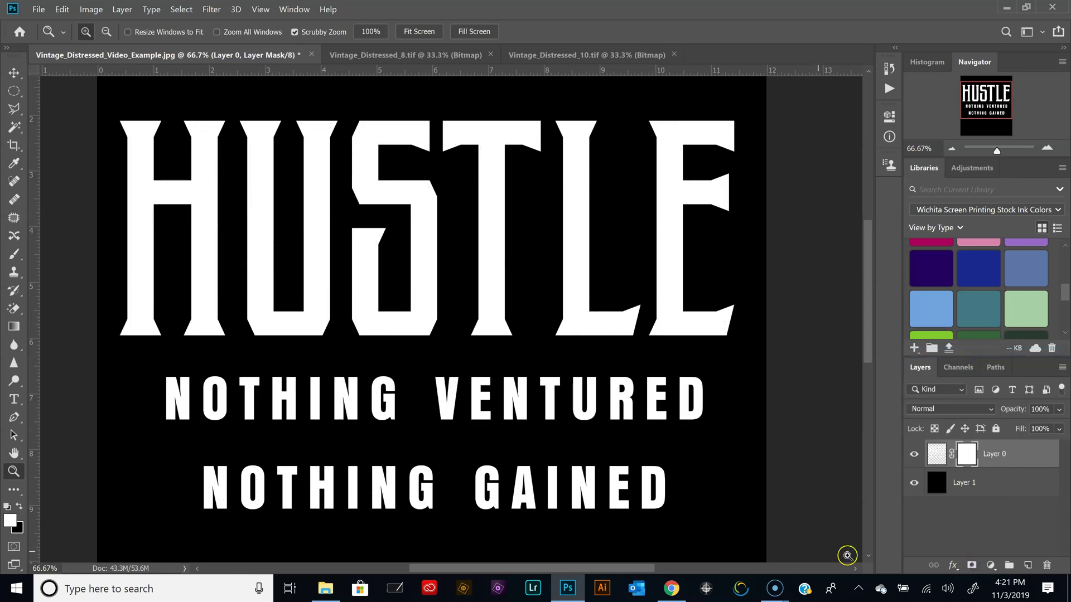
Open Vintage_Distressed_1.tif and paste the whole crackle texture into Layer 0's mask
left_click(325, 589)
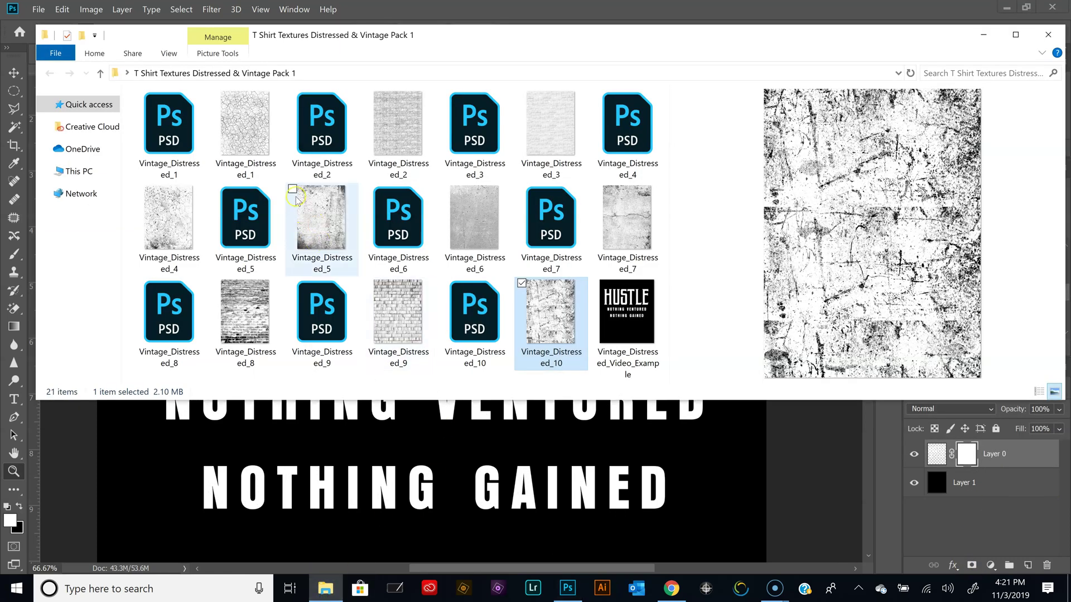
double_click(255, 136)
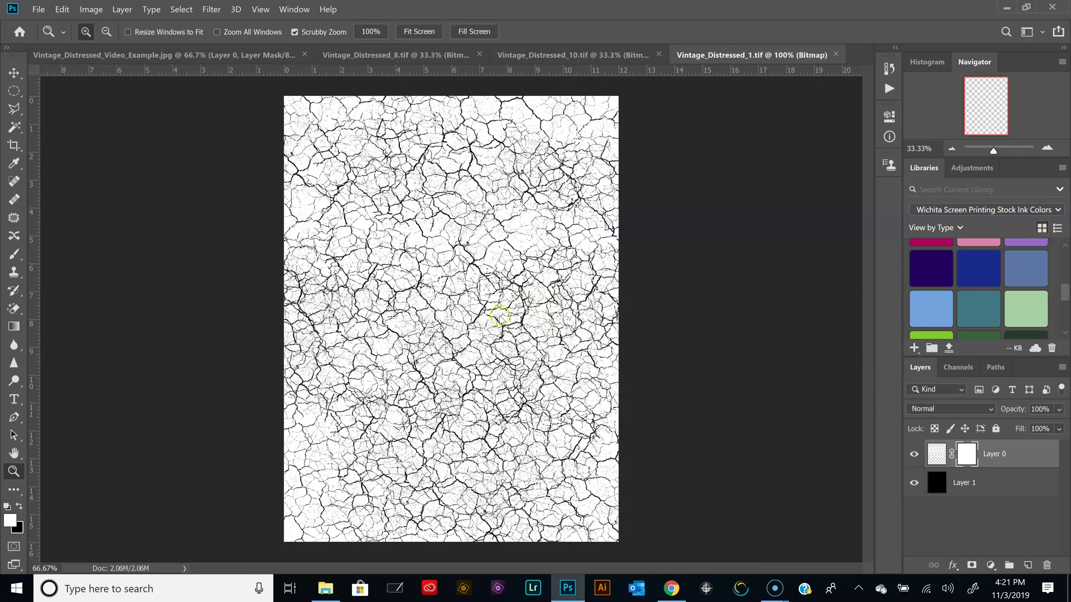
key("ctrl+a")
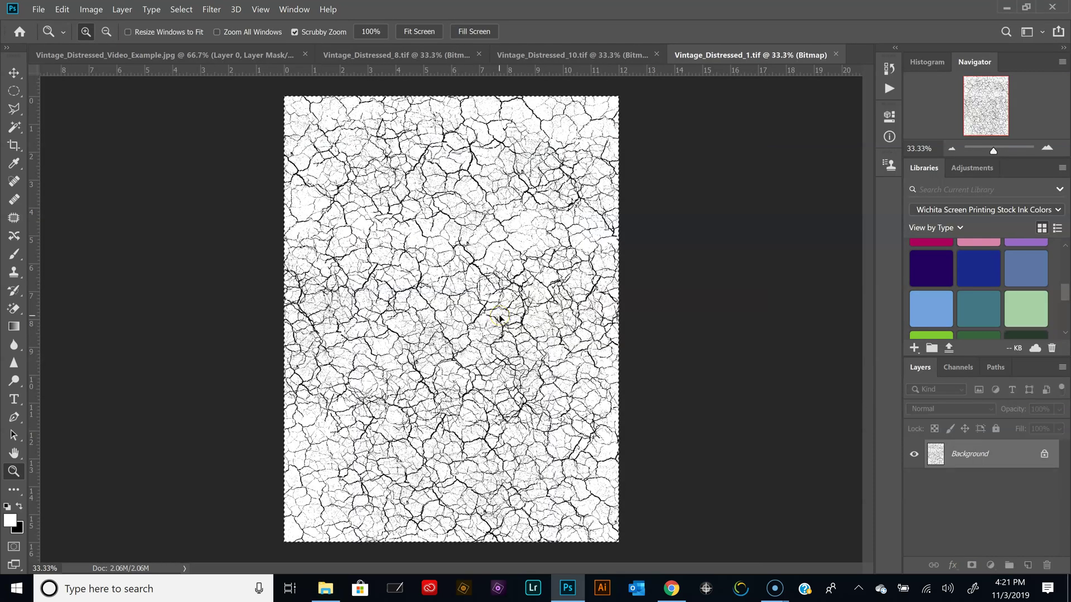
left_click(207, 54)
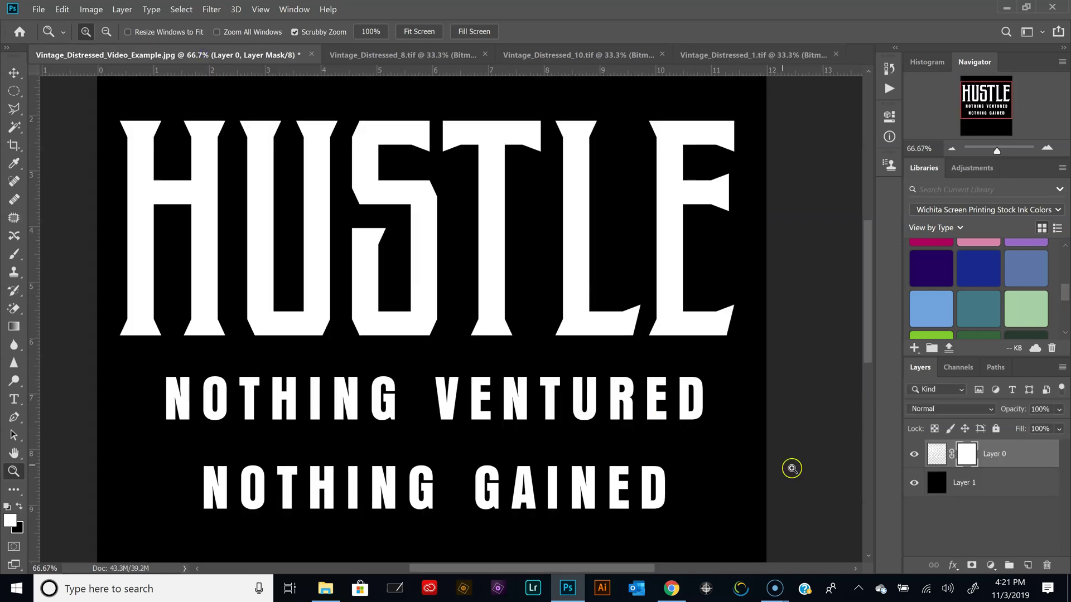
left_click(969, 459, "alt")
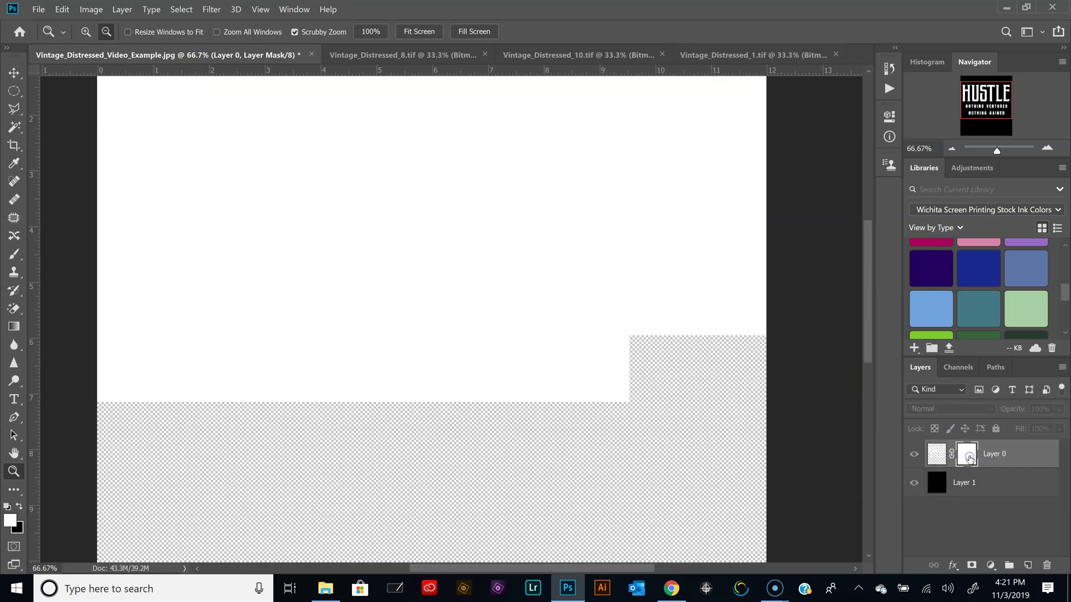
key("ctrl+v")
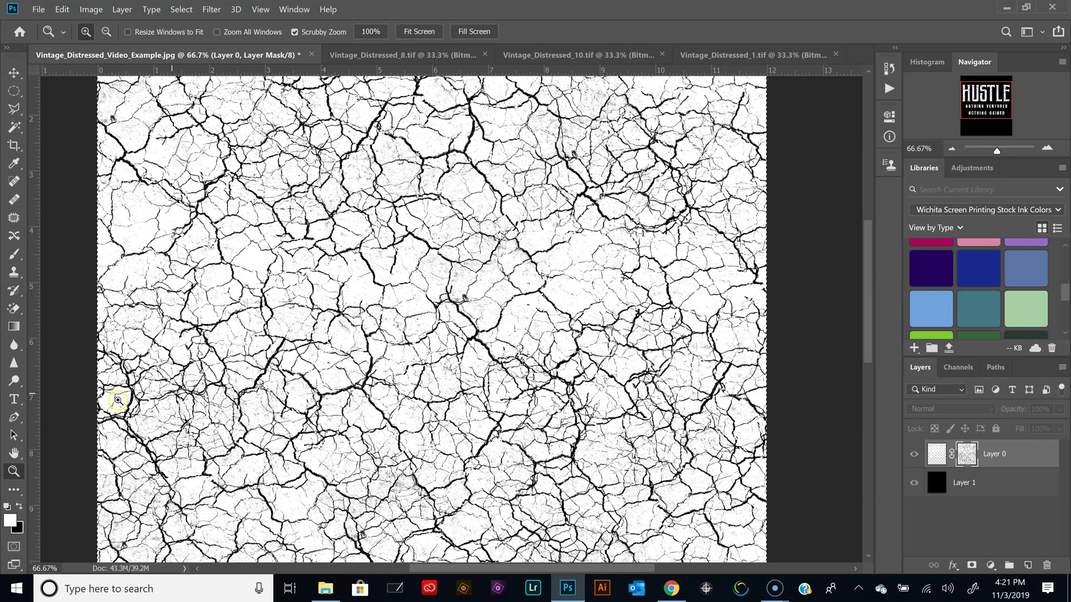
double_click(14, 453)
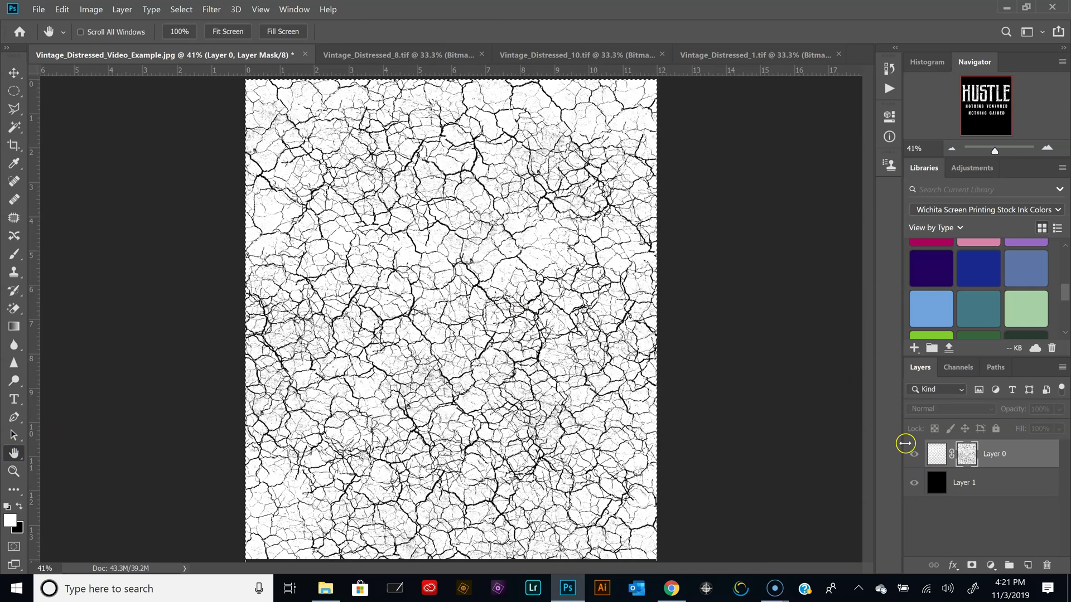
left_click(937, 454)
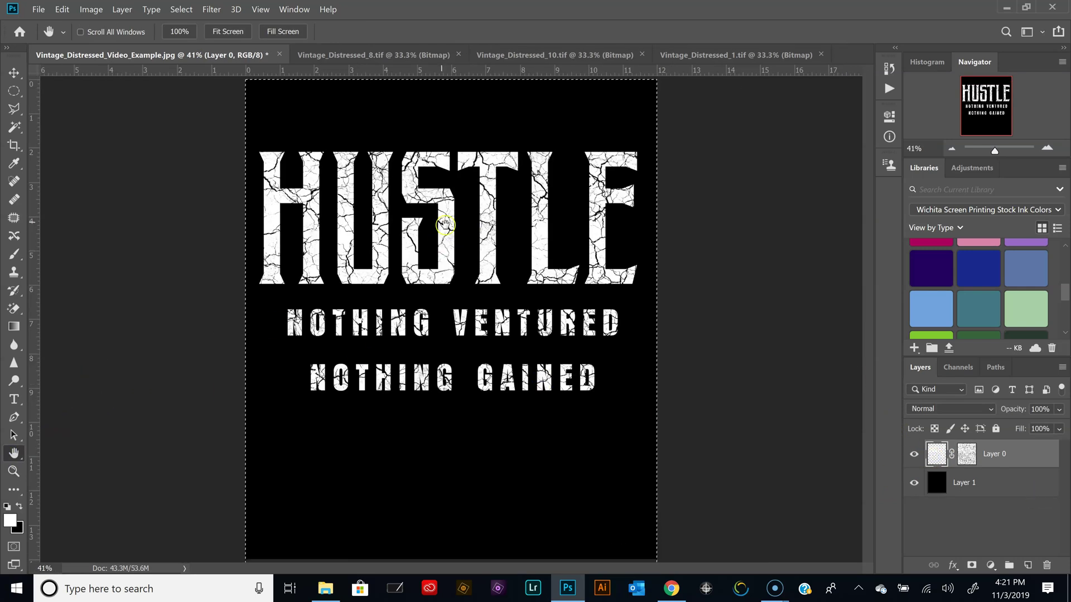
left_click(13, 472)
left_click(559, 209)
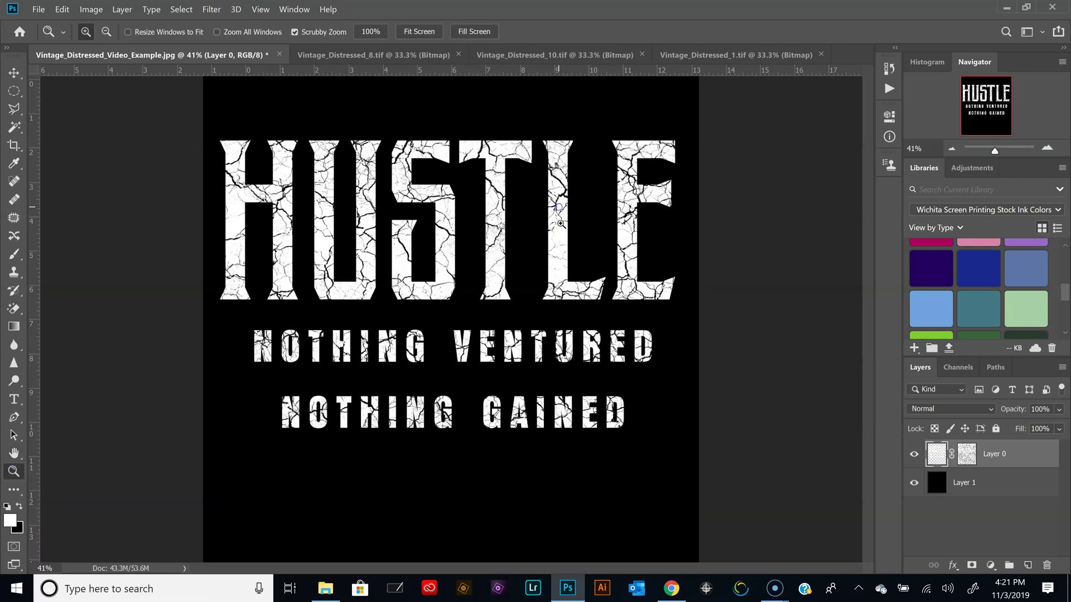
left_click(550, 329)
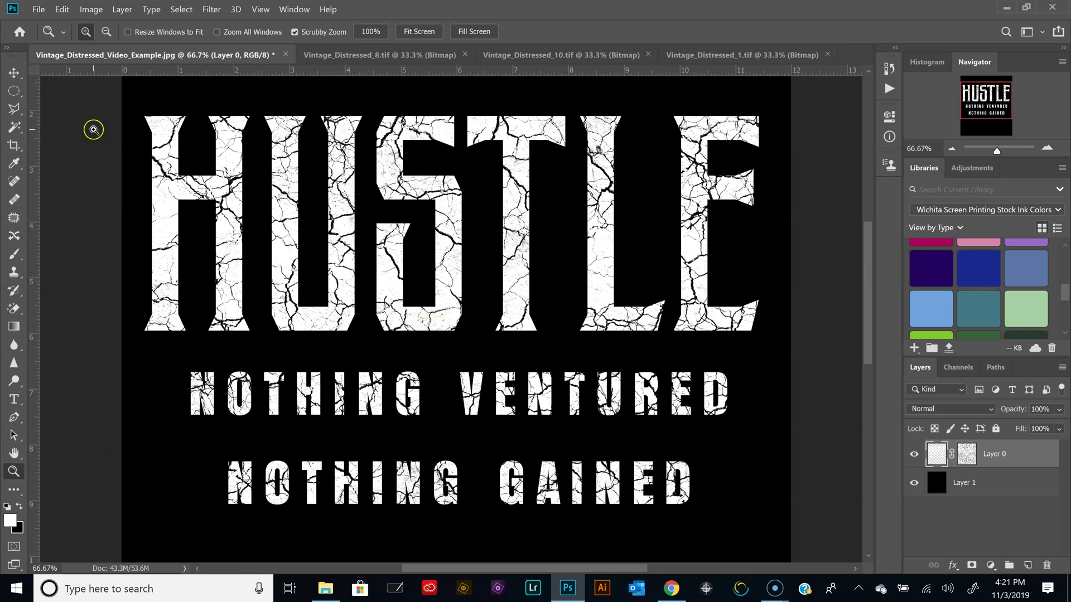
left_click(14, 72)
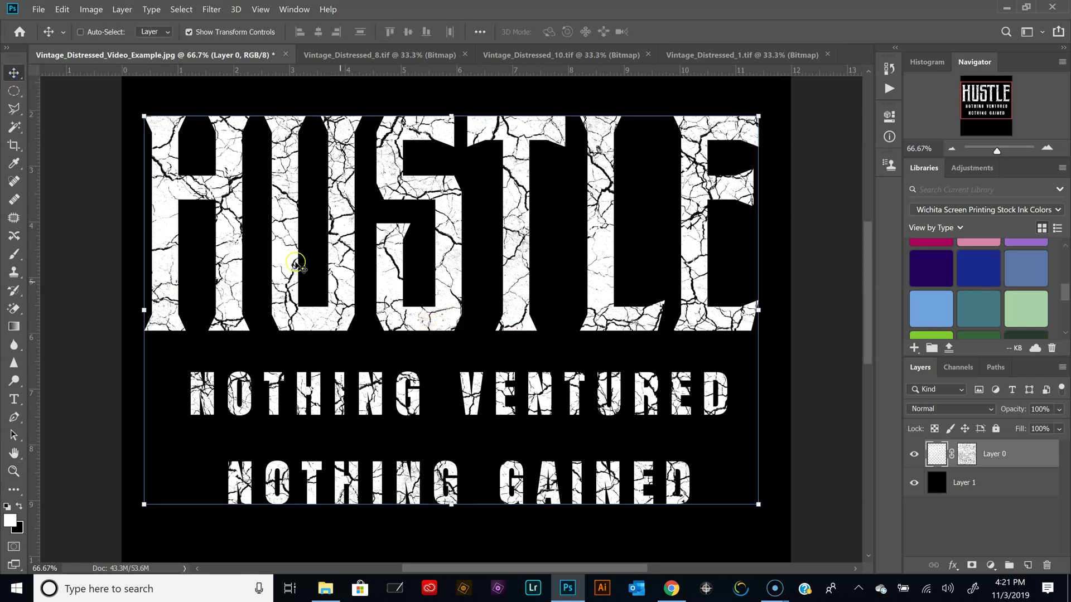